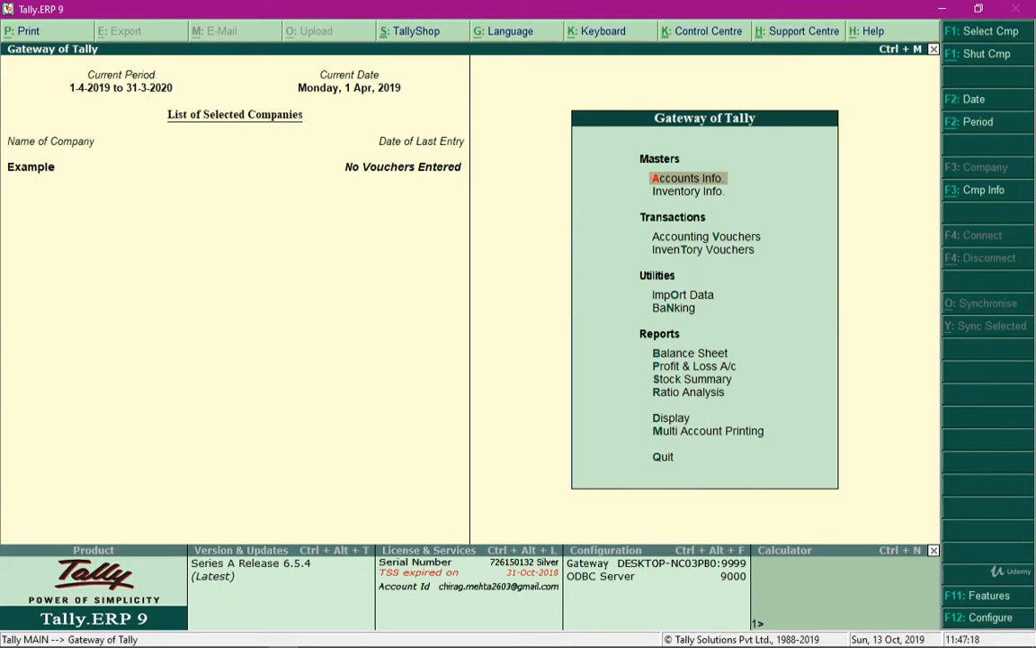
Enable component list details (Bill of Materials) in the accounts and inventory master configuration and save it
key("F12")
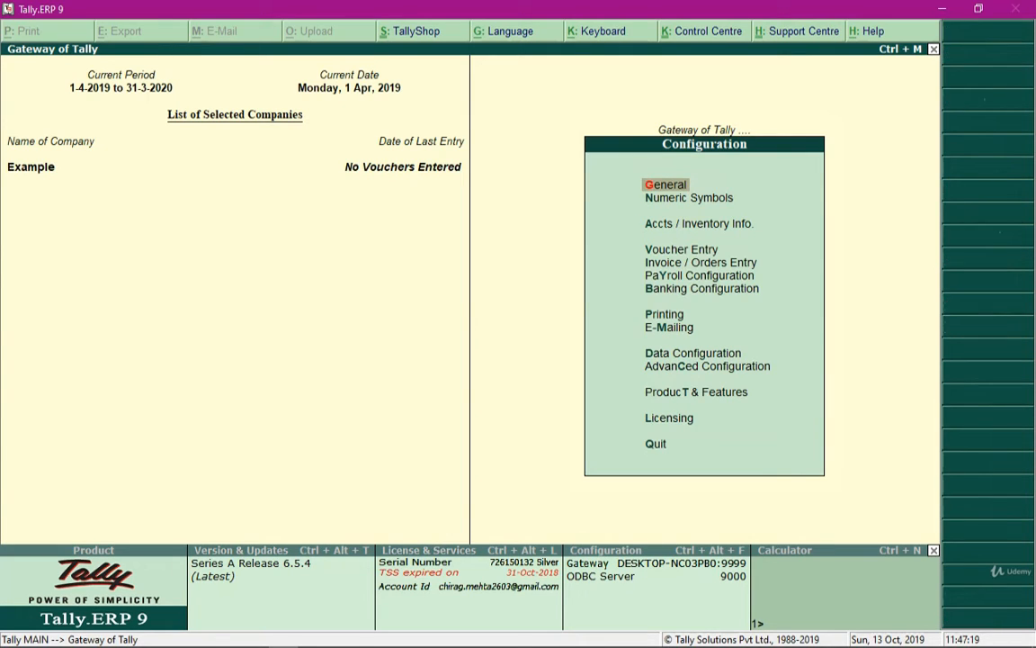
key("Down")
key("Down")
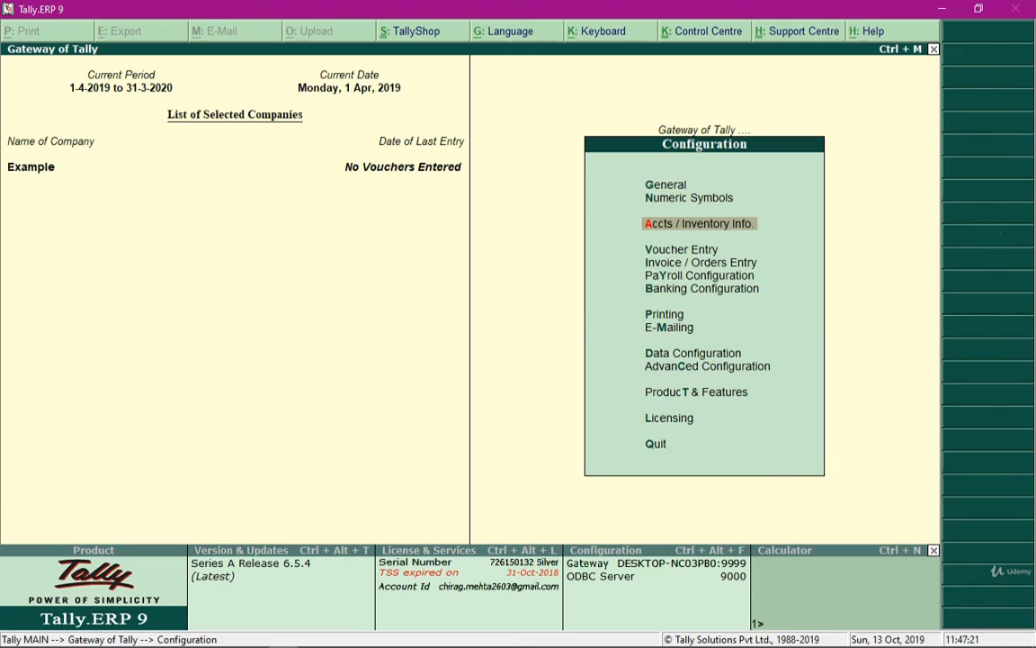
key("Return")
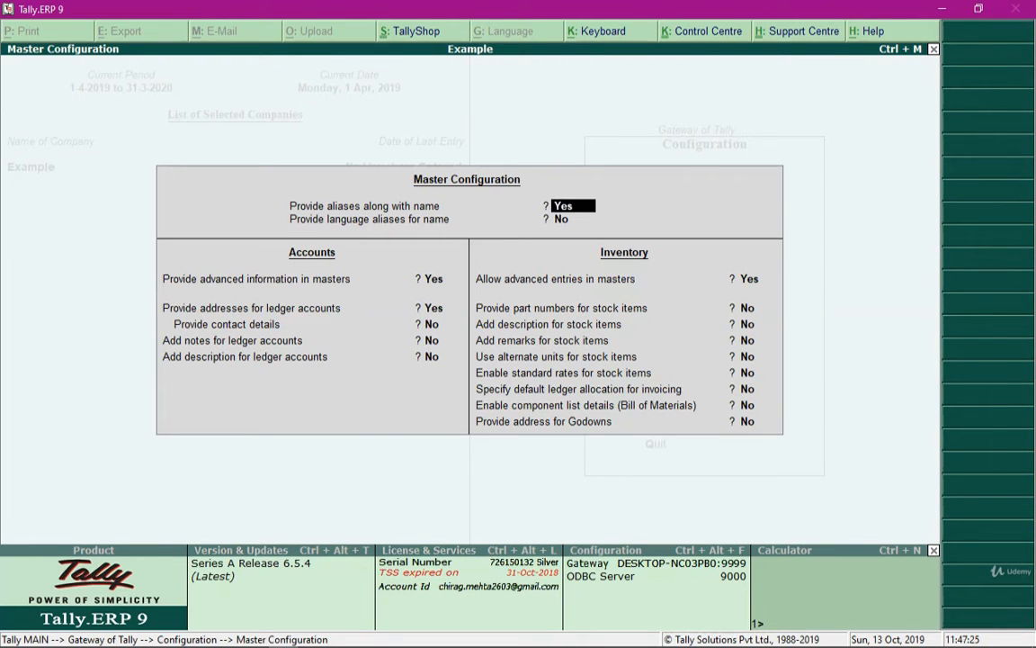
left_click(758, 405)
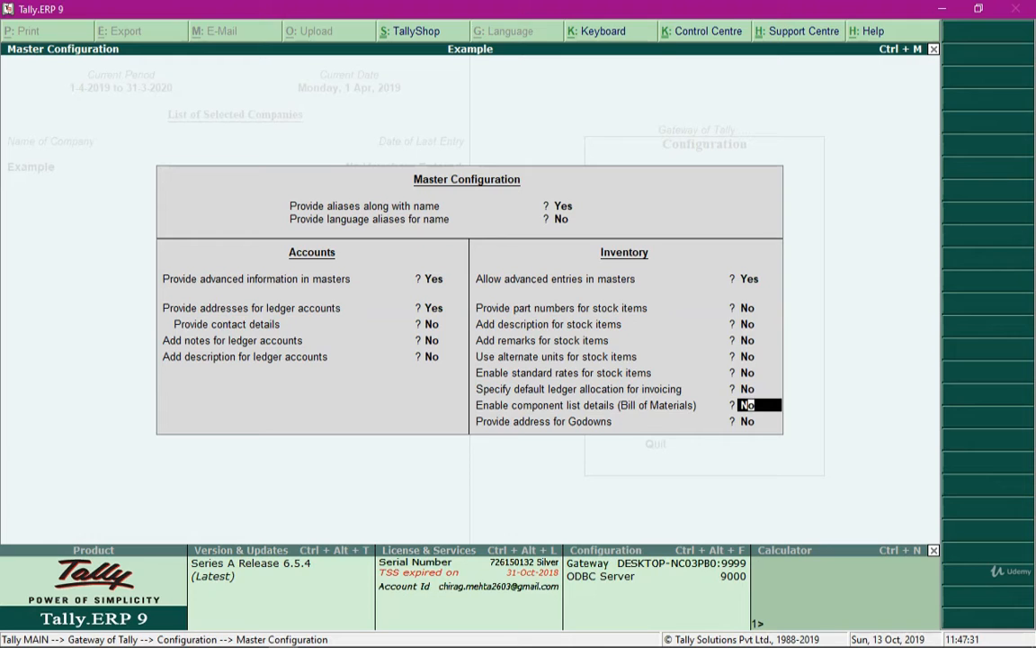
key("y")
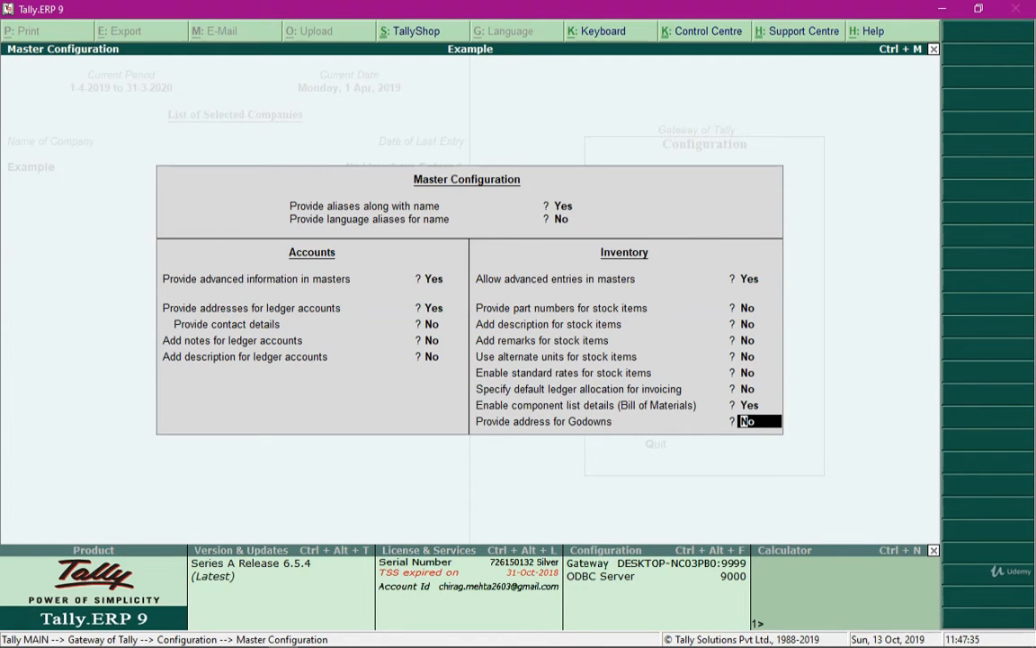
key("ctrl+a")
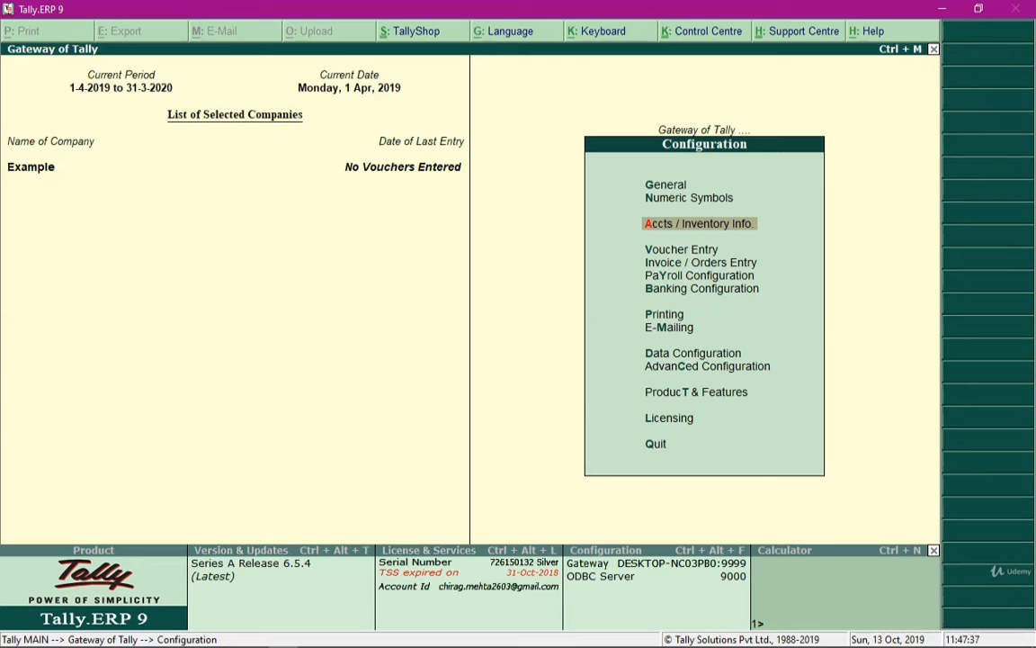
key("Escape")
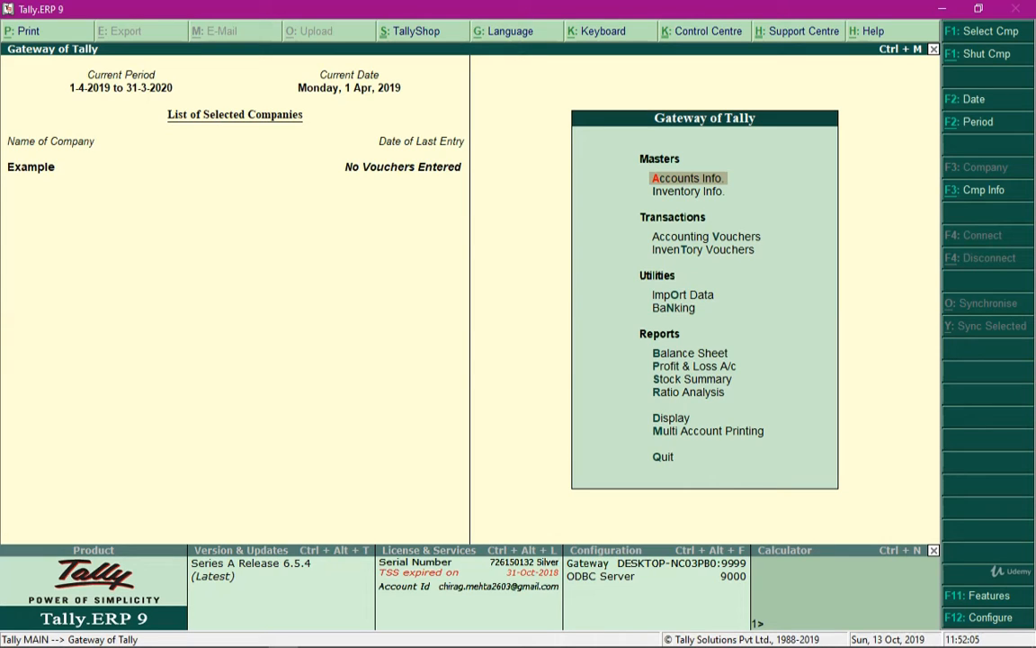
Create a stock group Raw Materials under Primary with item quantities added and no GST details
key("Down")
key("Return")
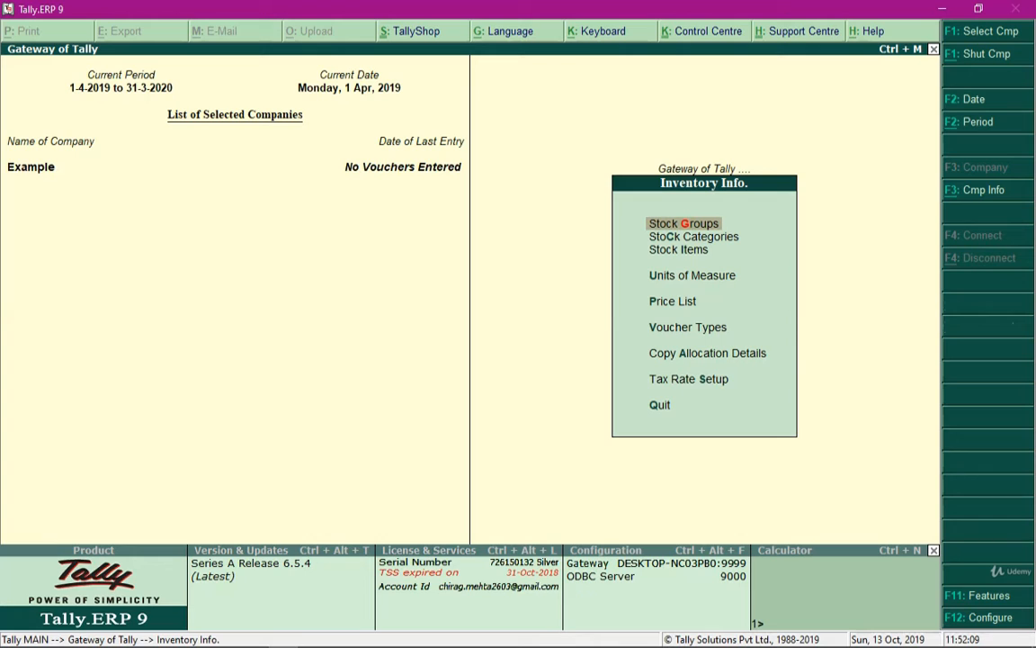
key("Return")
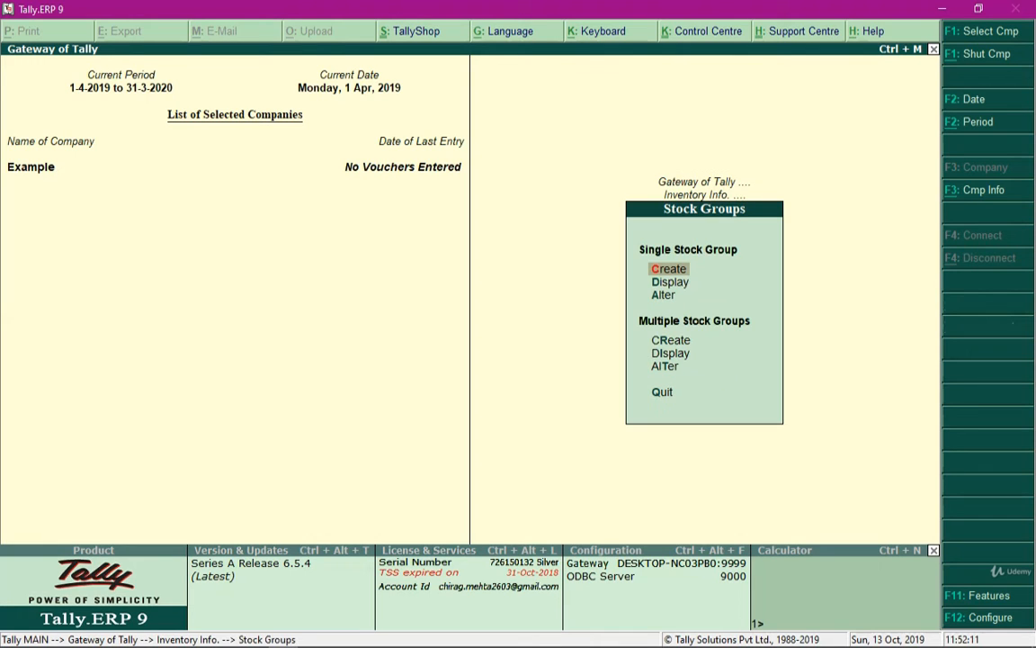
key("Return")
type("Raw Materials")
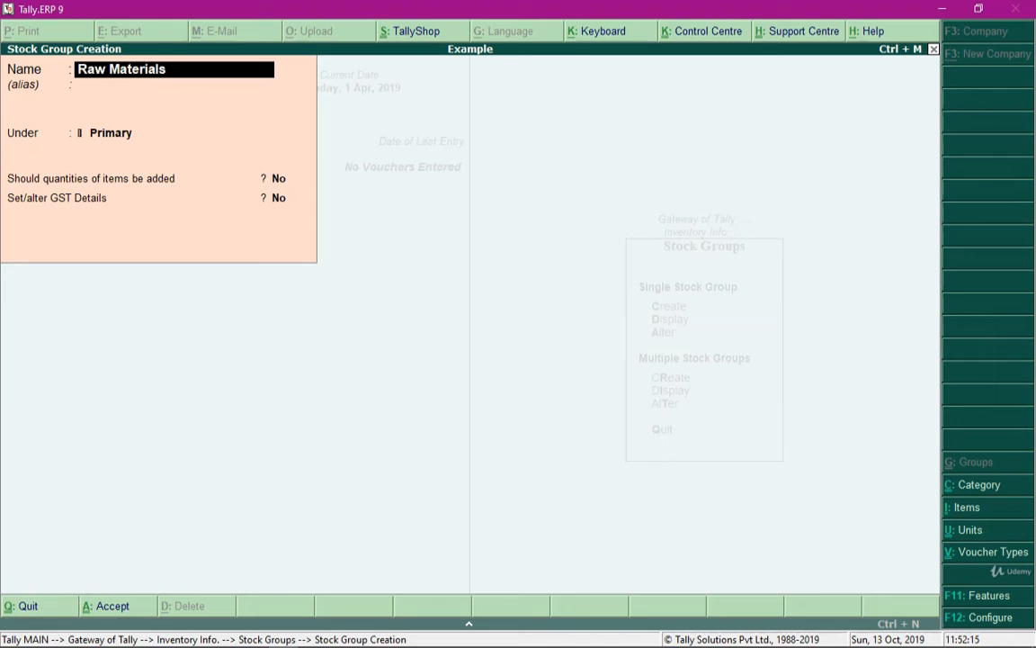
key("Return")
key("Return")
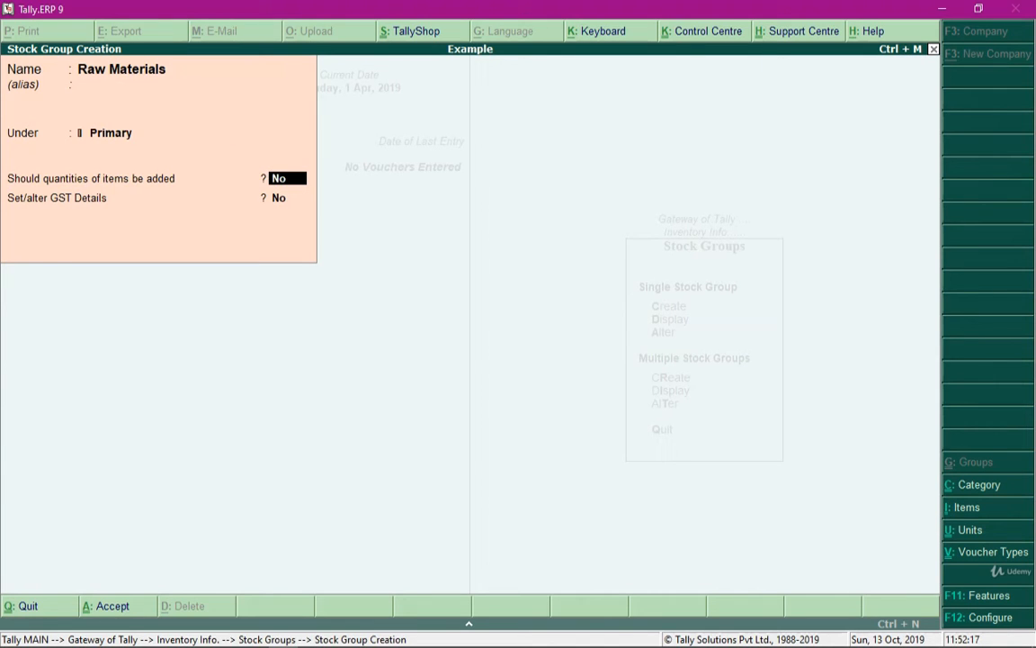
key("y")
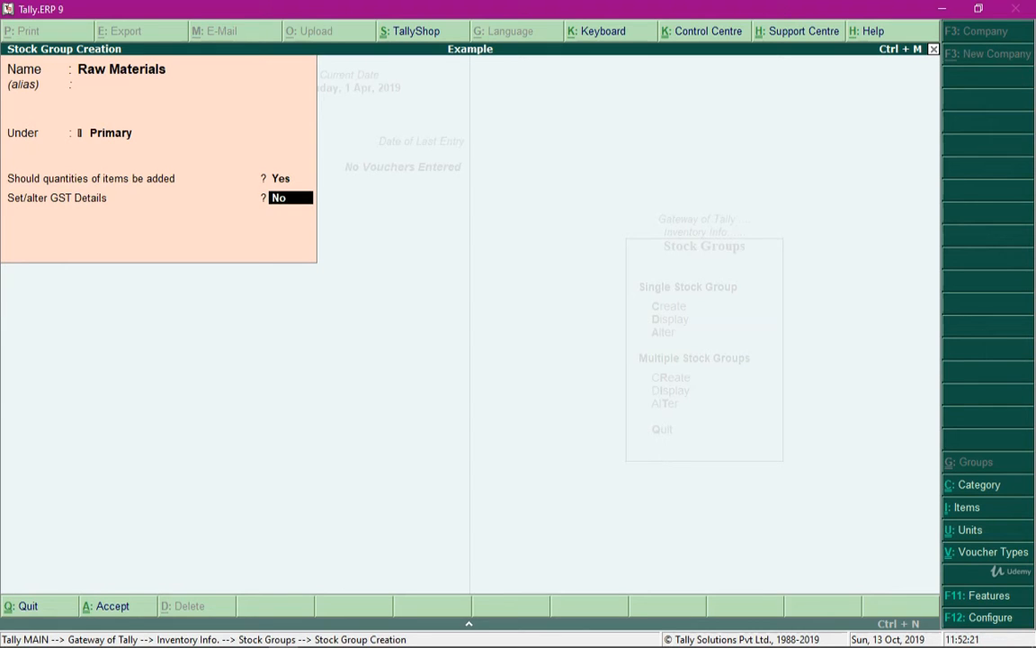
key("ctrl+a")
Create a stock group Finished Product under Primary with item quantities added
type("Finished Product")
key("Return")
type("y")
key("Return")
key("BackSpace")
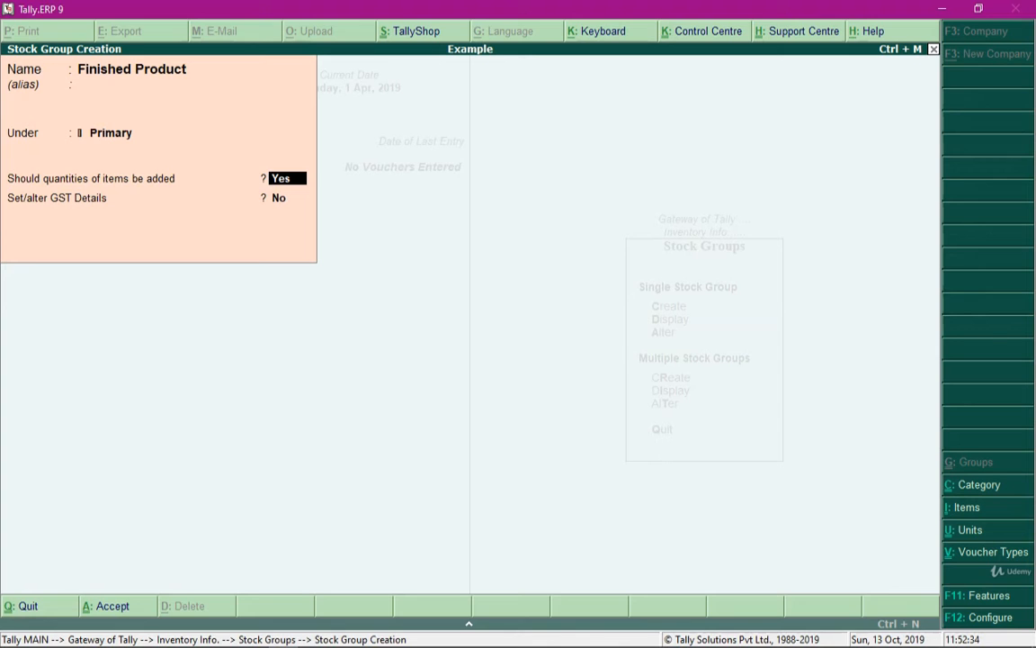
key("ctrl+a")
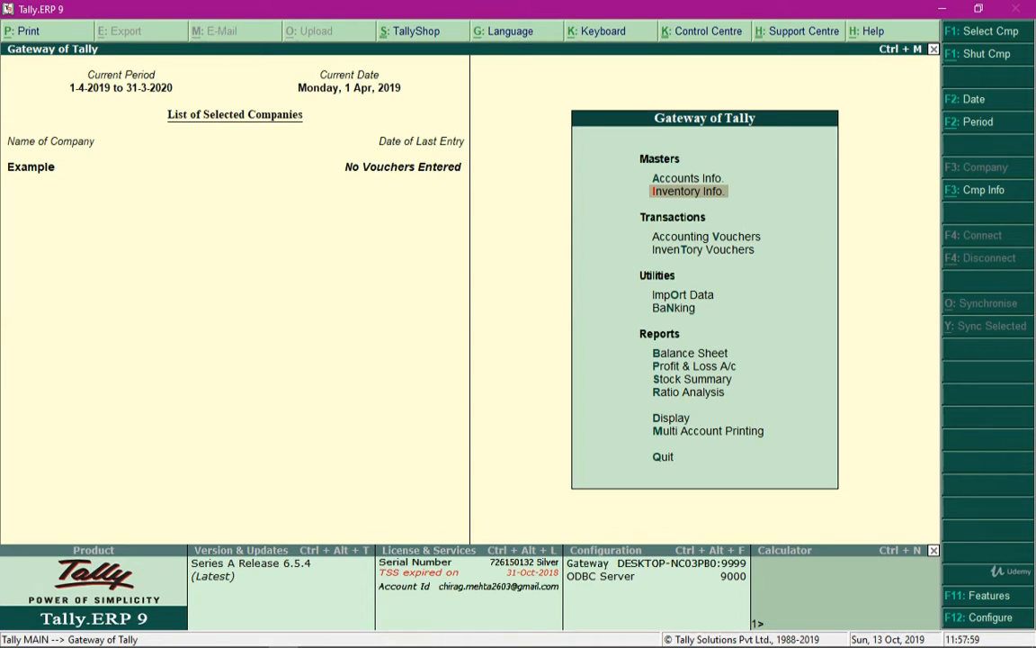
Open the stock item masters within the inventory information
key("Return")
key("Down")
key("Down")
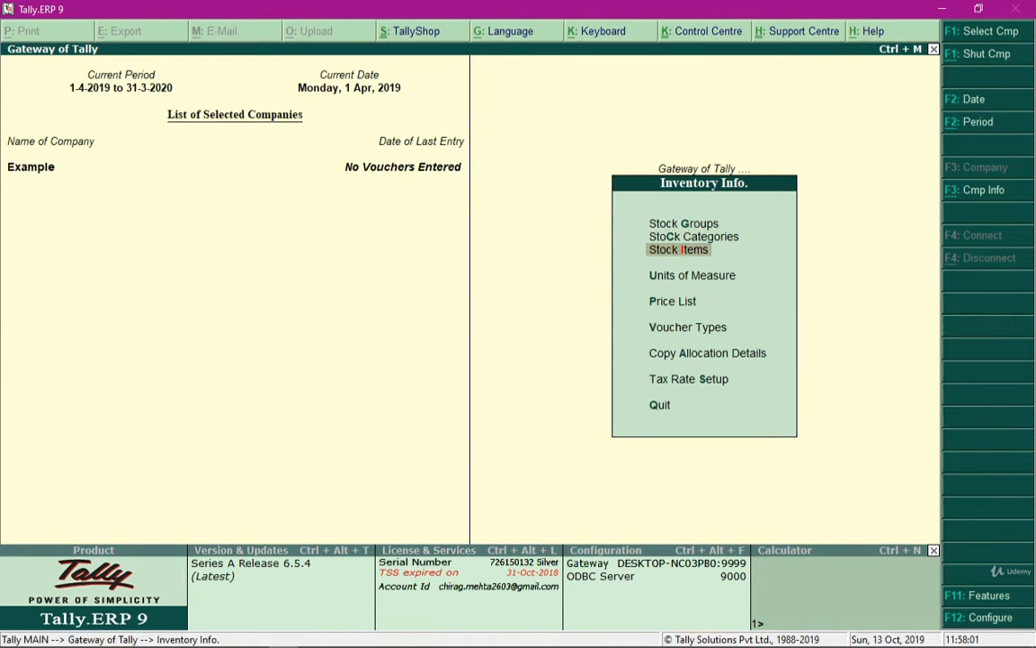
key("Return")
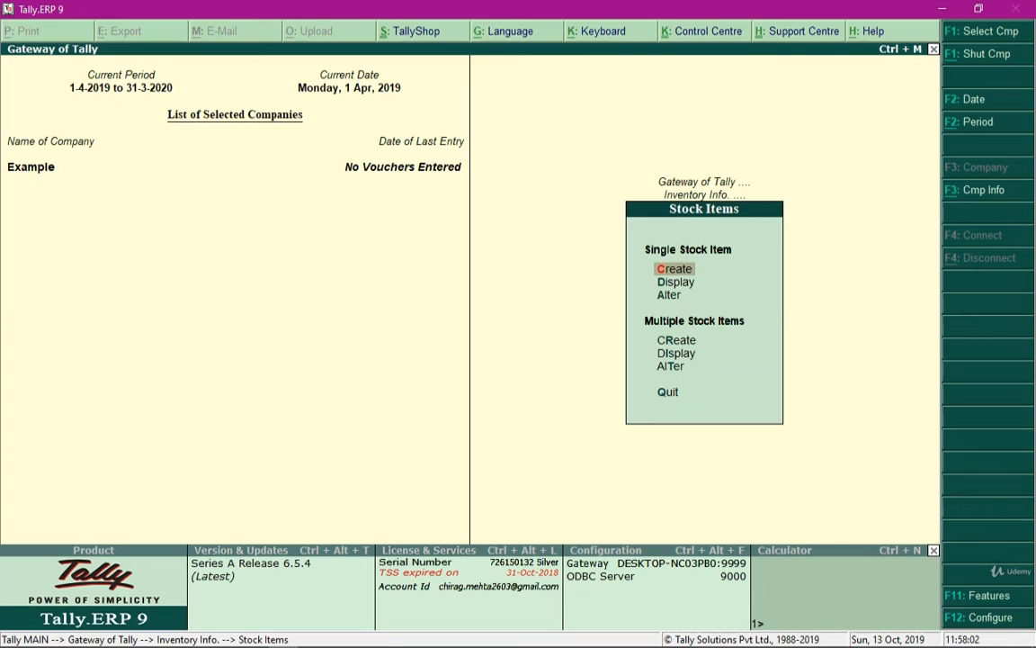
key("Return")
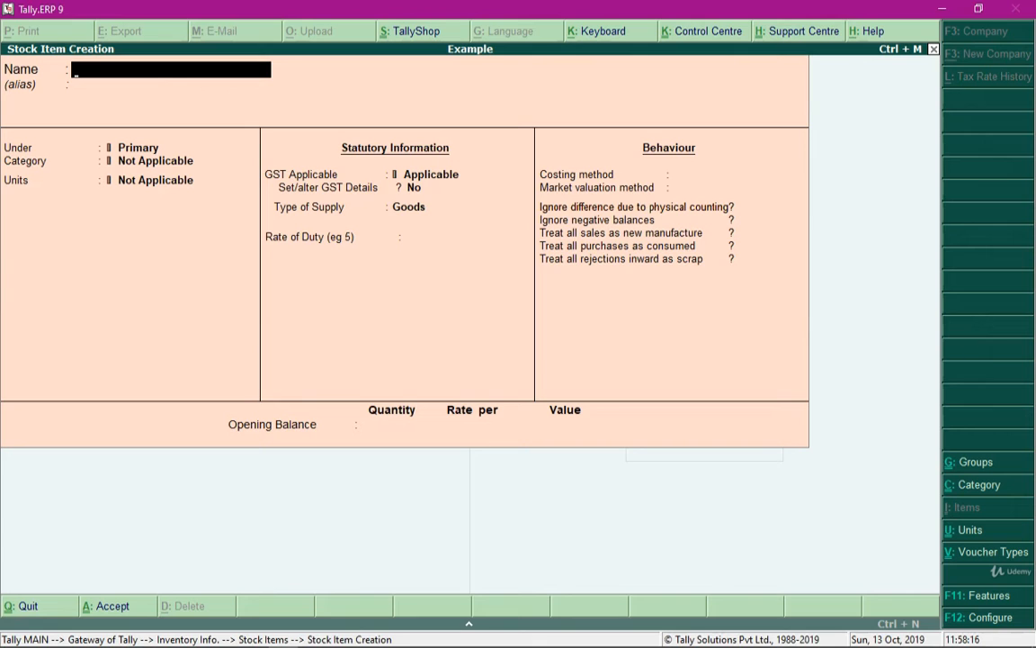
key("Escape")
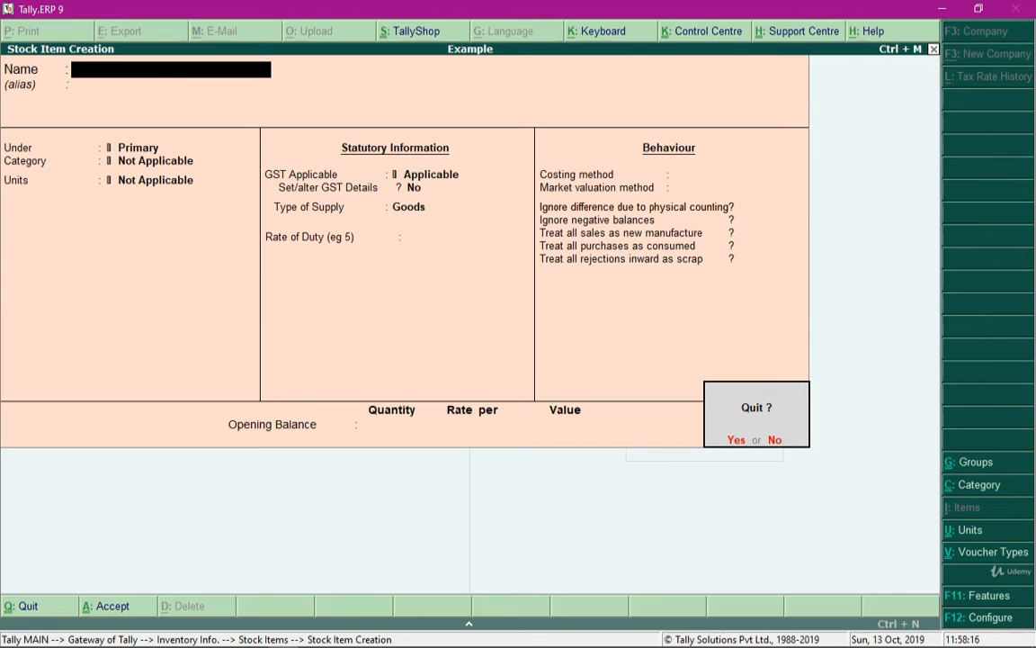
key("y")
Start creating multiple stock items under the Raw Materials group
key("Down")
key("Down")
key("Down")
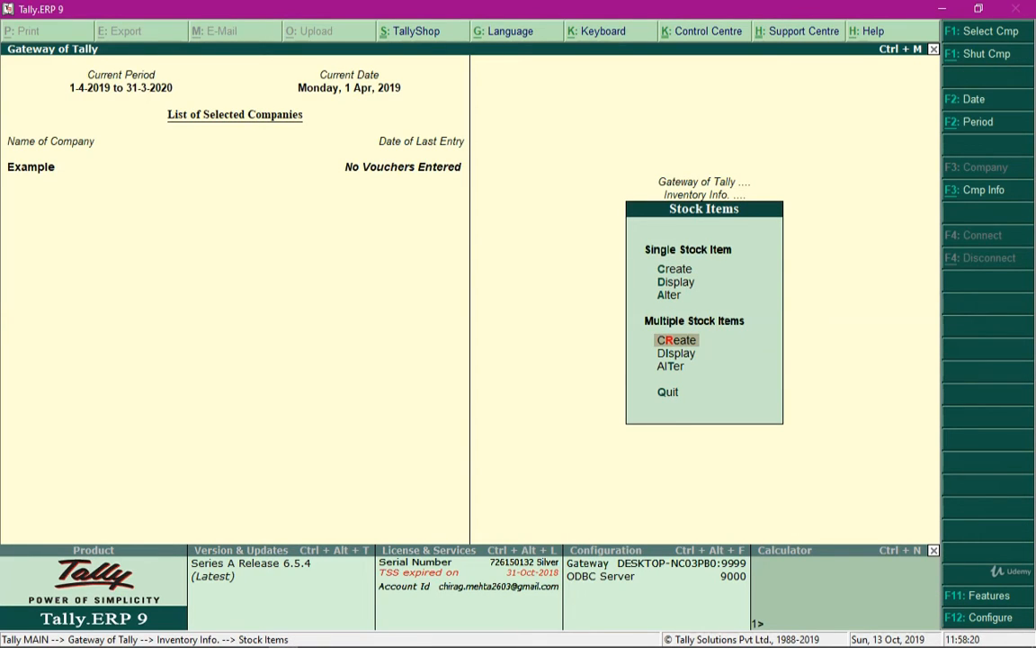
key("Return")
key("Down")
key("Down")
key("Down")
key("Down")
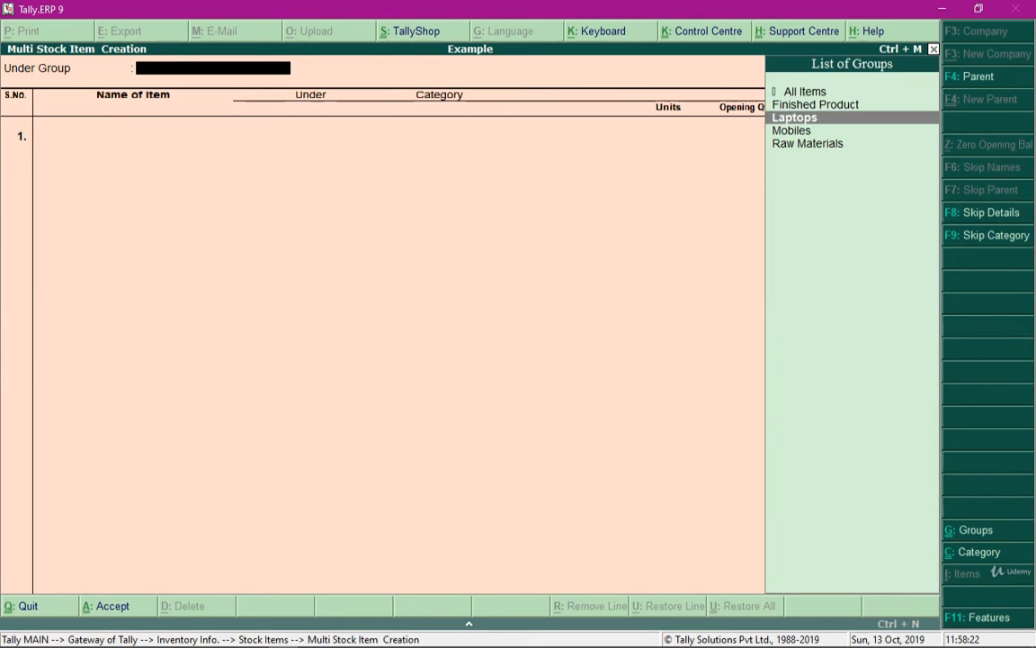
key("Return")
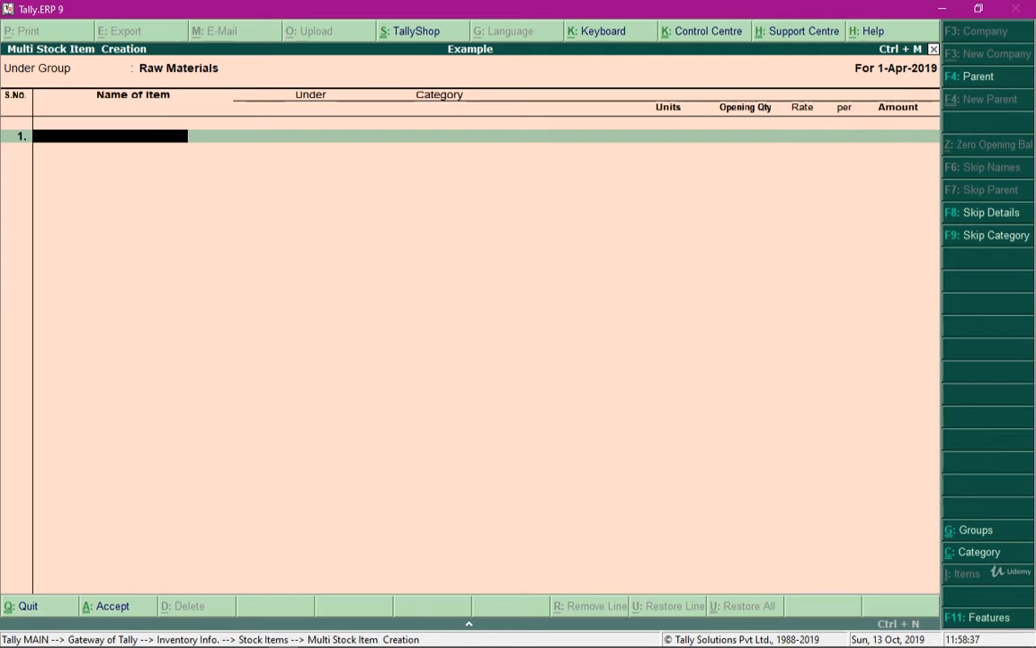
Add the stock item Monitor with category Not Applicable and unit UNTs, leaving its opening quantity blank
type("Monitor")
key("Return")
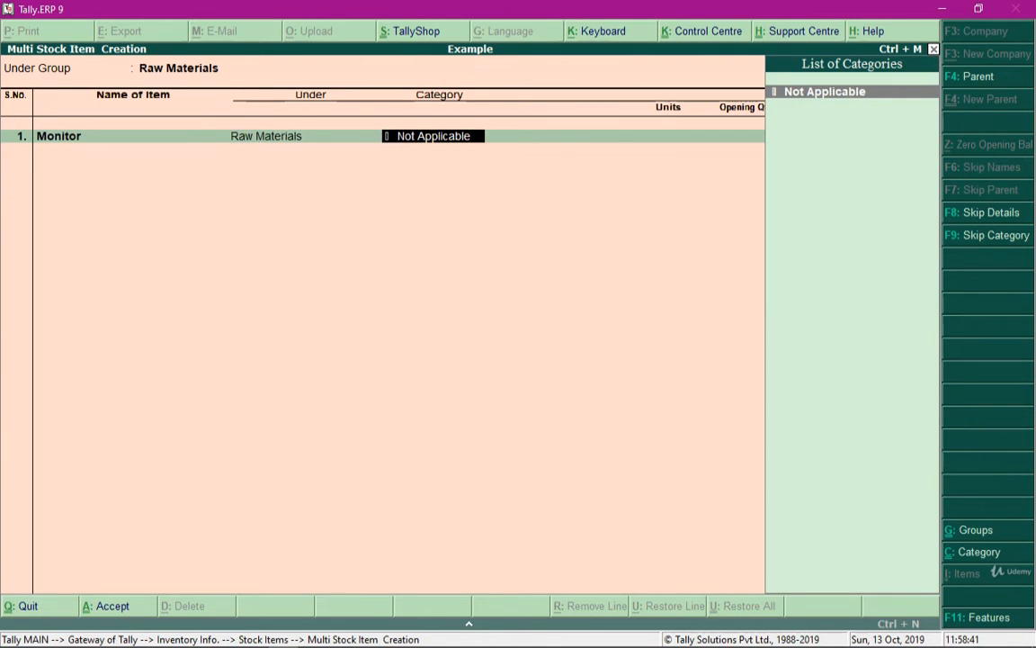
key("Return")
key("Down")
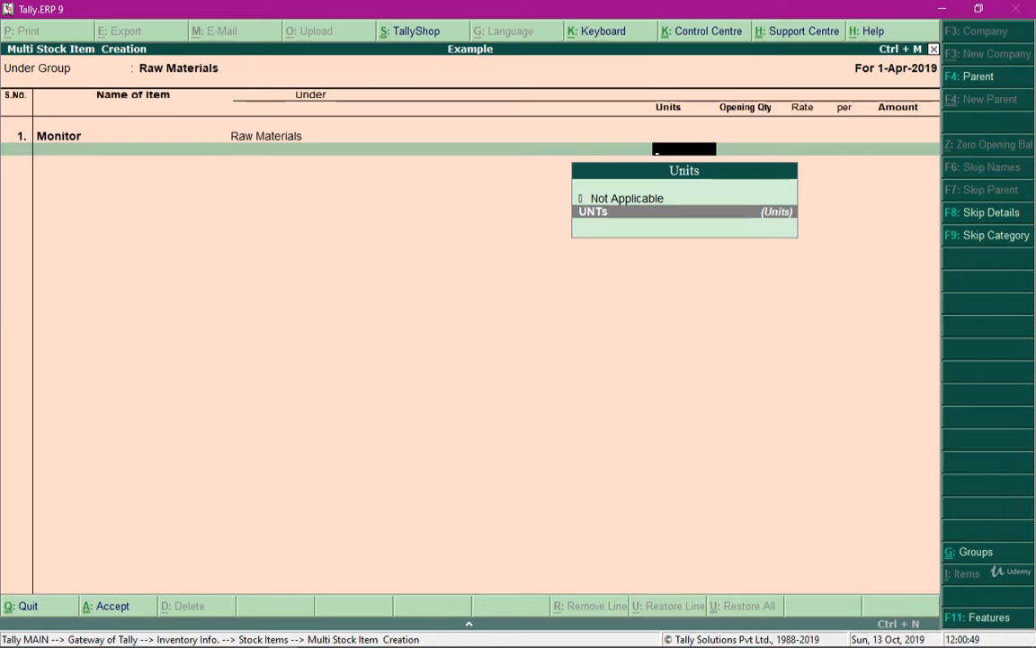
key("Return")
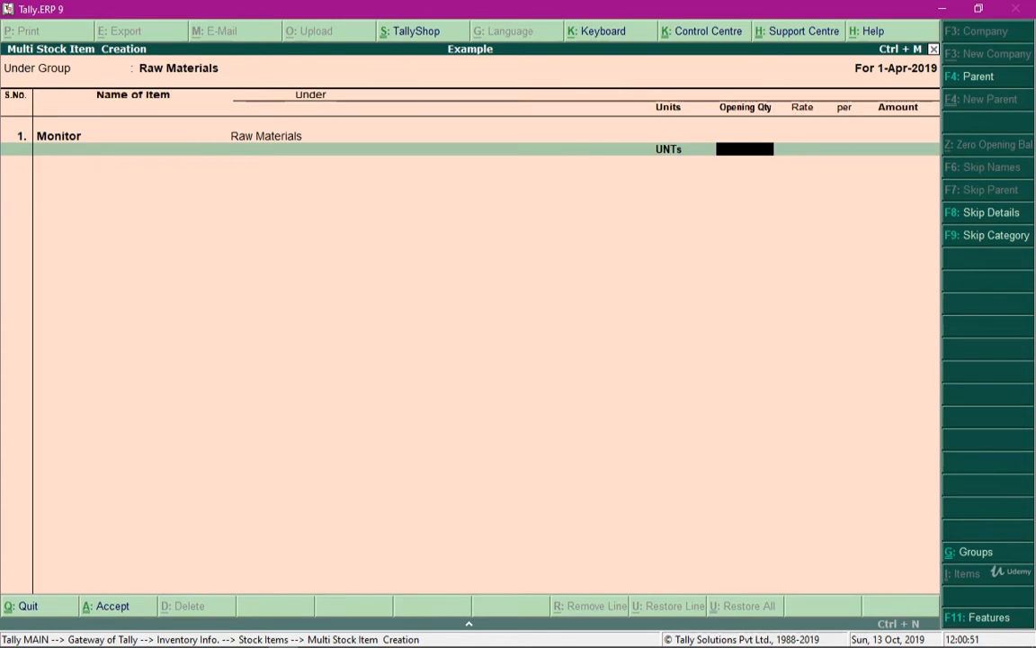
key("Return")
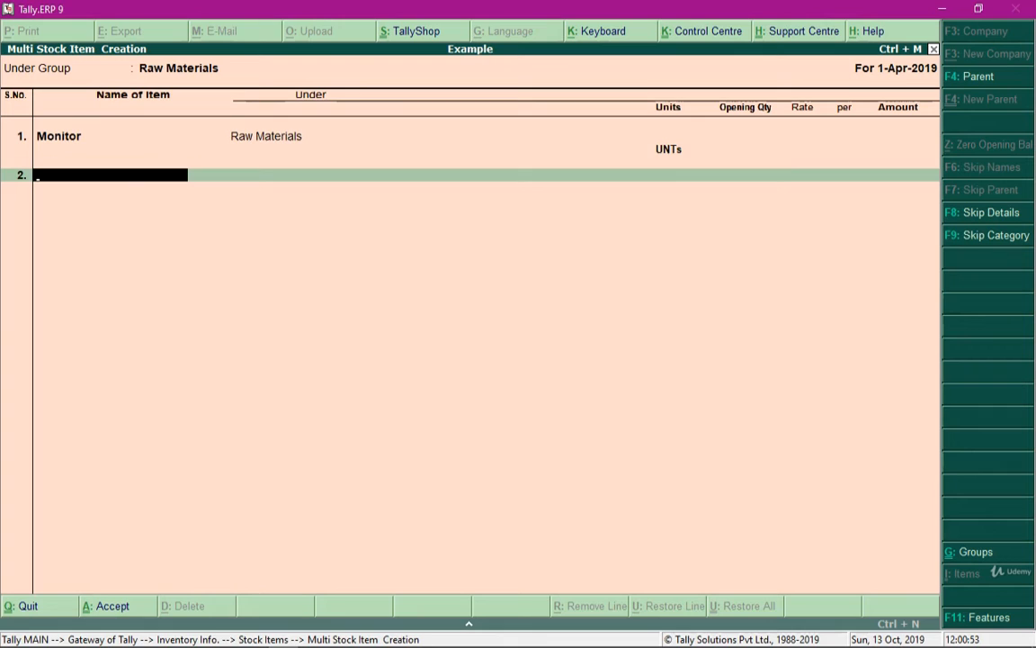
Add the stock item CPU with unit UNTs, leaving its opening quantity blank
type("CPU")
key("Return")
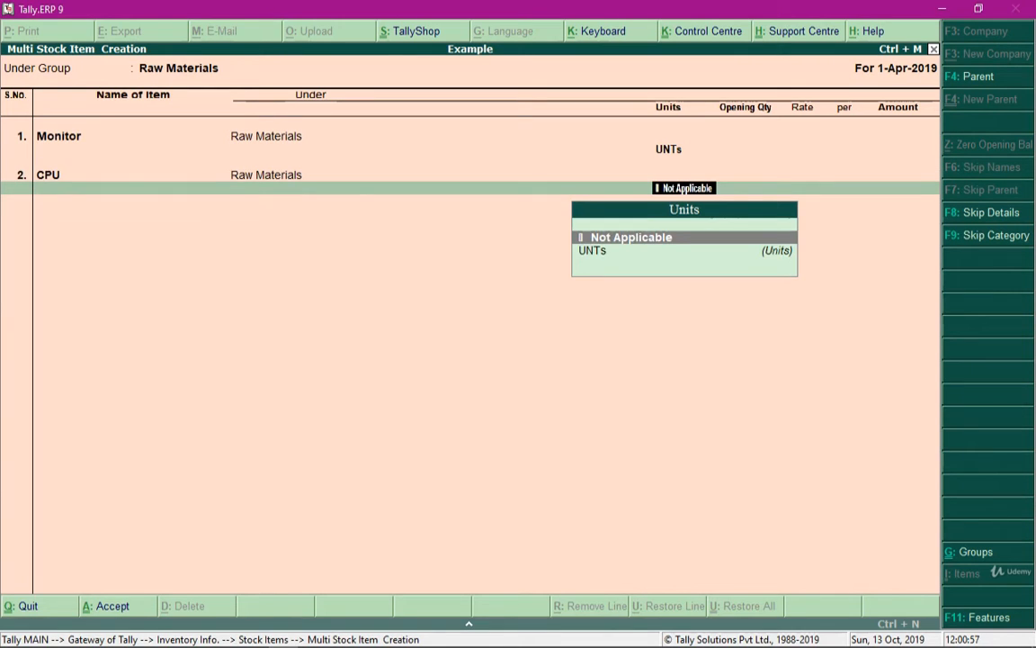
key("Down")
key("Return")
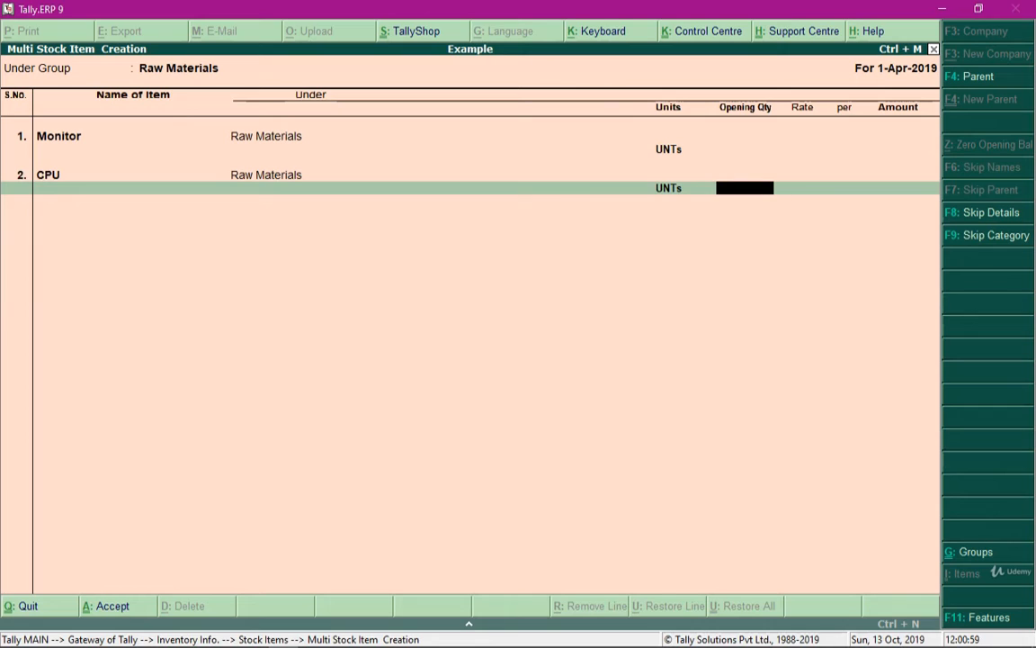
key("Return")
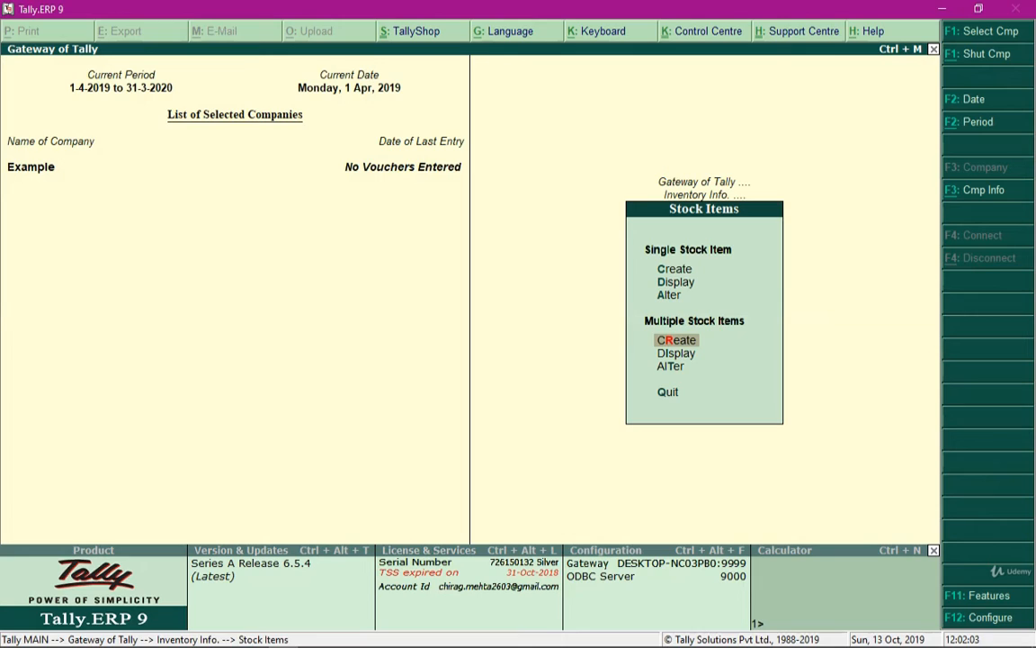
Start a new single stock item and name it Ultra PC without an alias
key("Up")
key("Up")
key("Up")
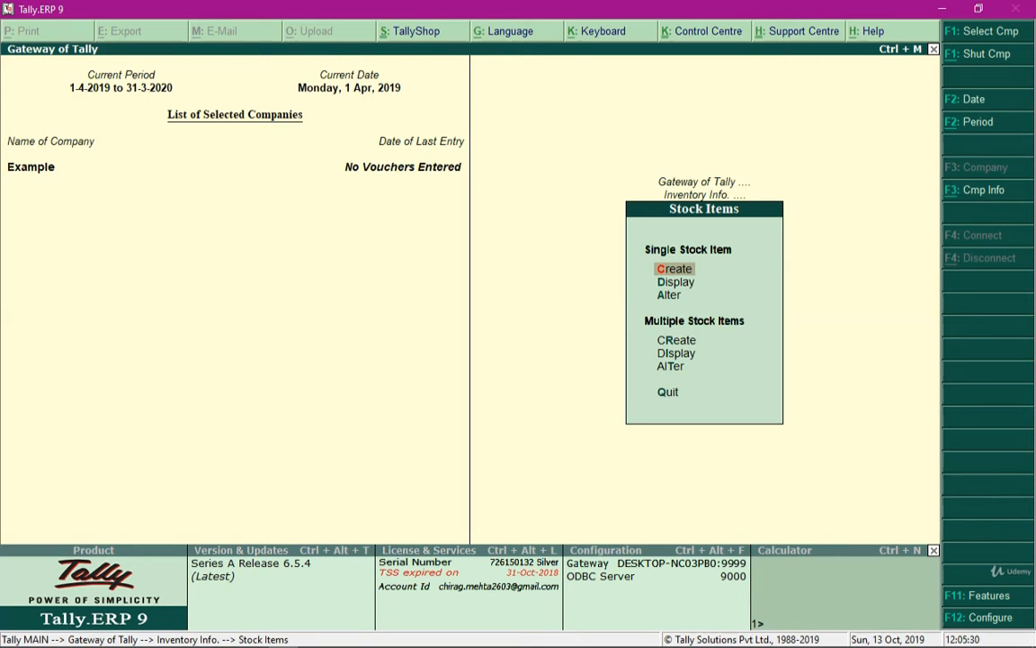
key("Return")
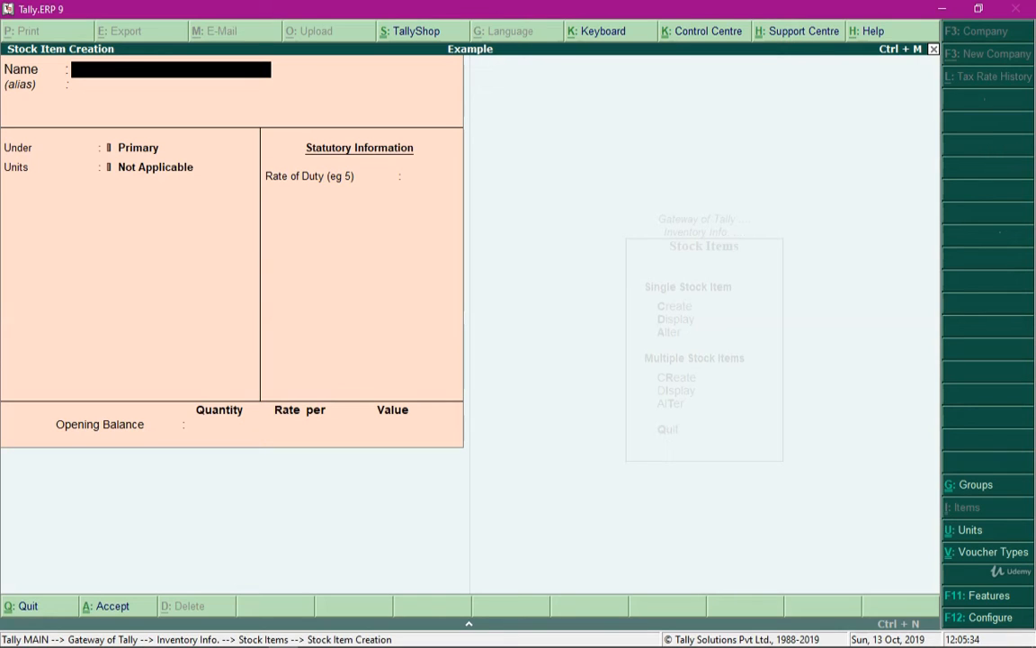
type("Ultra Pc")
key("BackSpace")
type("C")
key("Return")
key("Return")
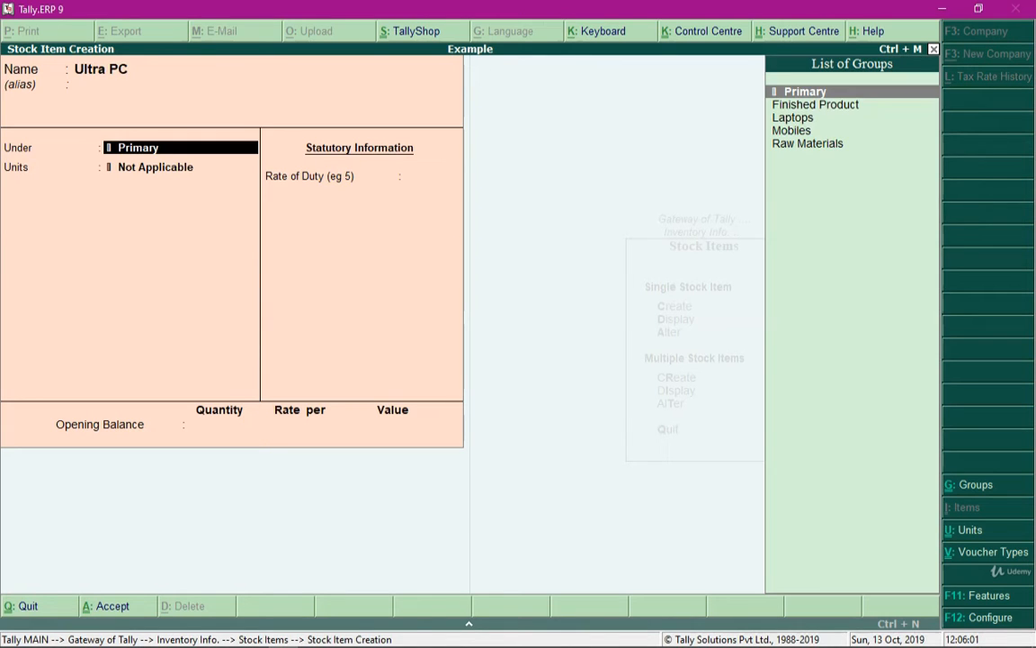
Place Ultra PC under the Finished Product group and set its unit to UNTs
key("Down")
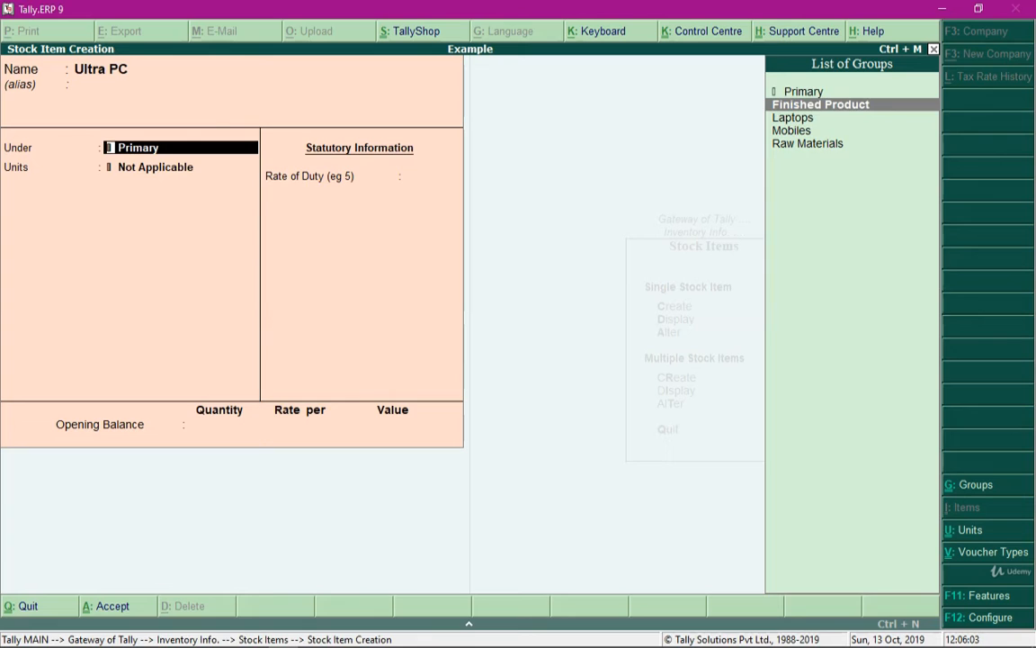
key("Return")
key("Down")
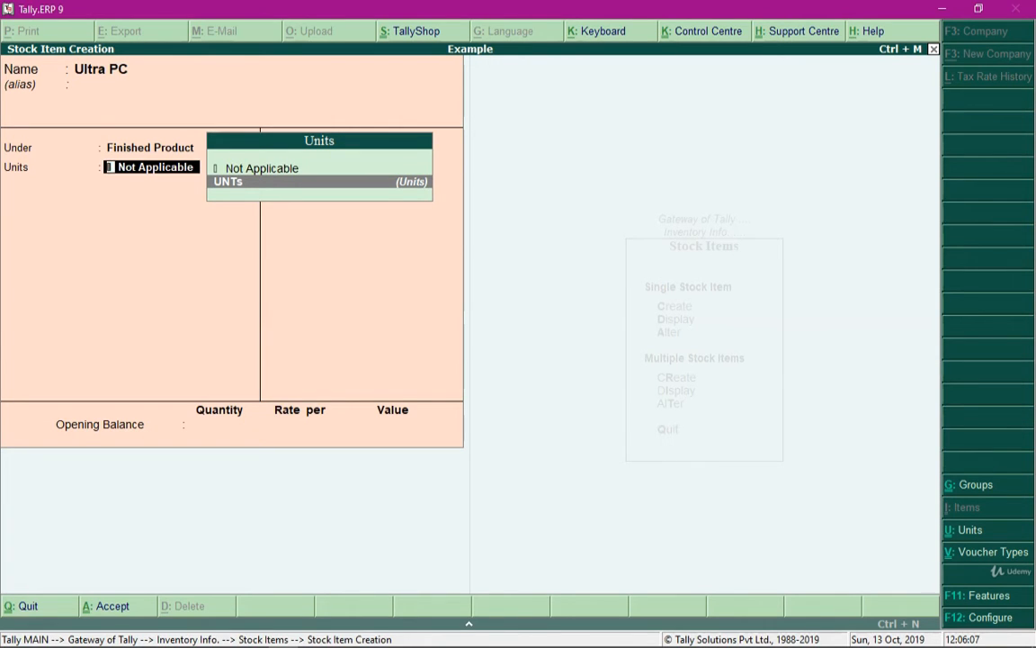
key("Return")
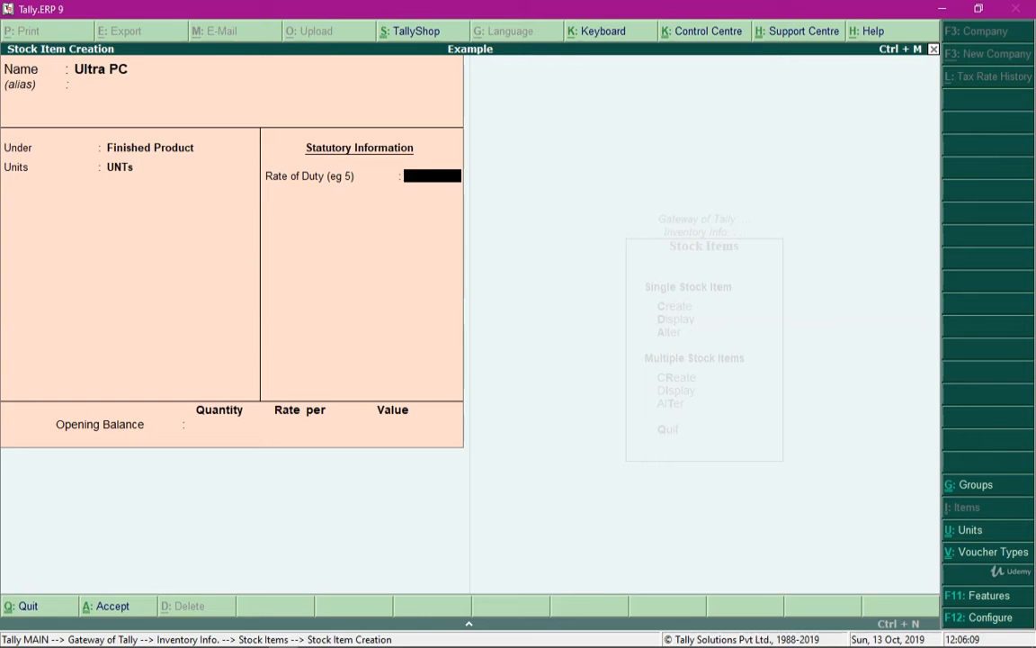
Enable component list details (Bill of Materials) in the stock item configuration, leaving the other options as they are
key("F12")
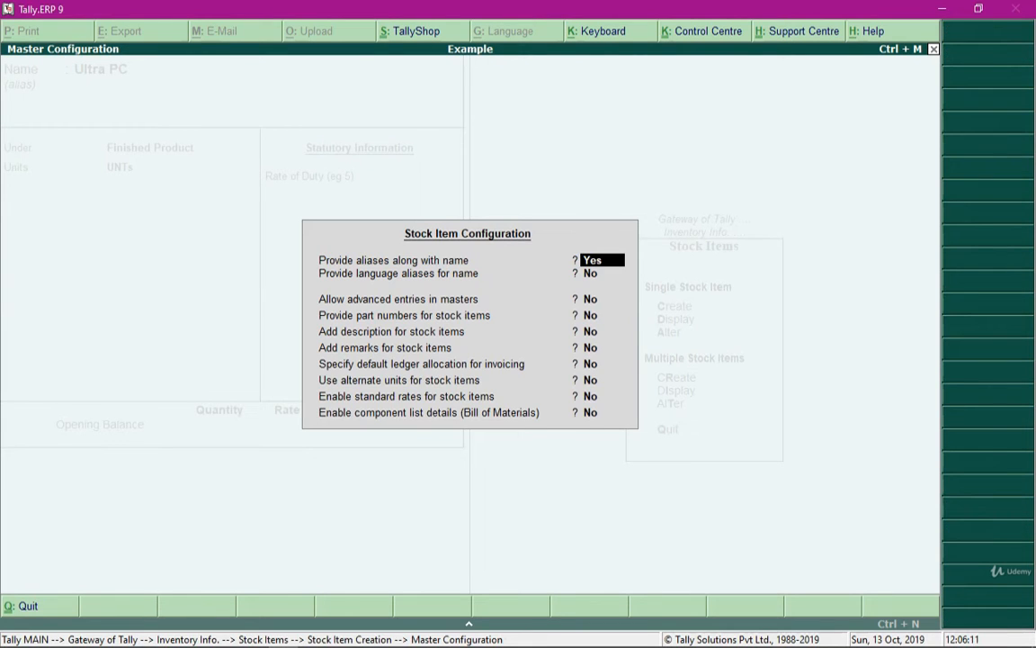
key("Return")
key("Return")
key("Return")
key("Return")
key("Return")
key("Return")
key("Return")
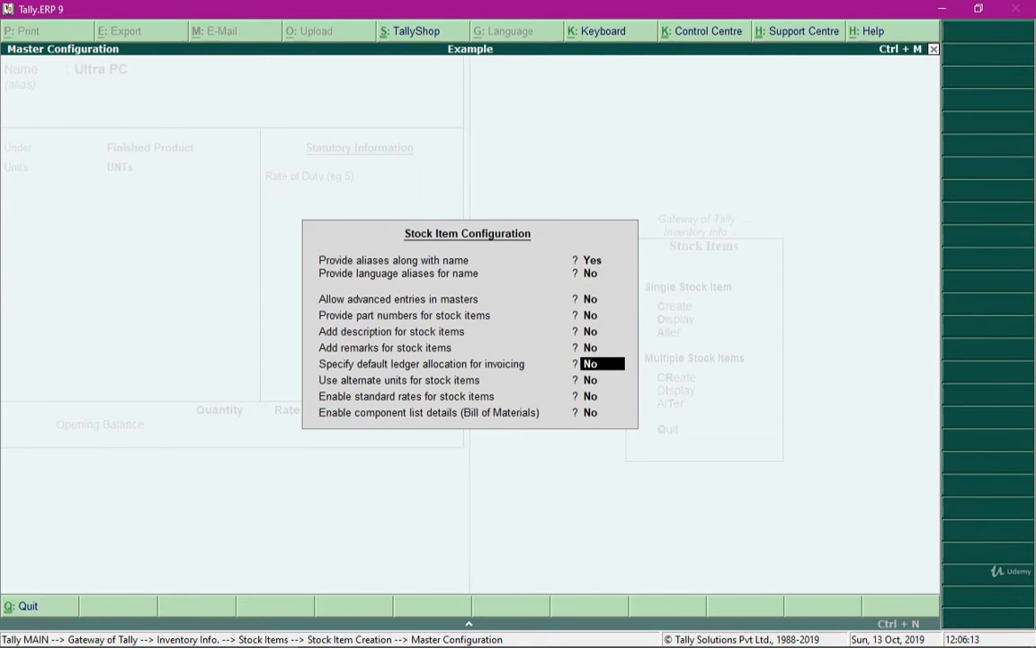
key("Return")
key("Return")
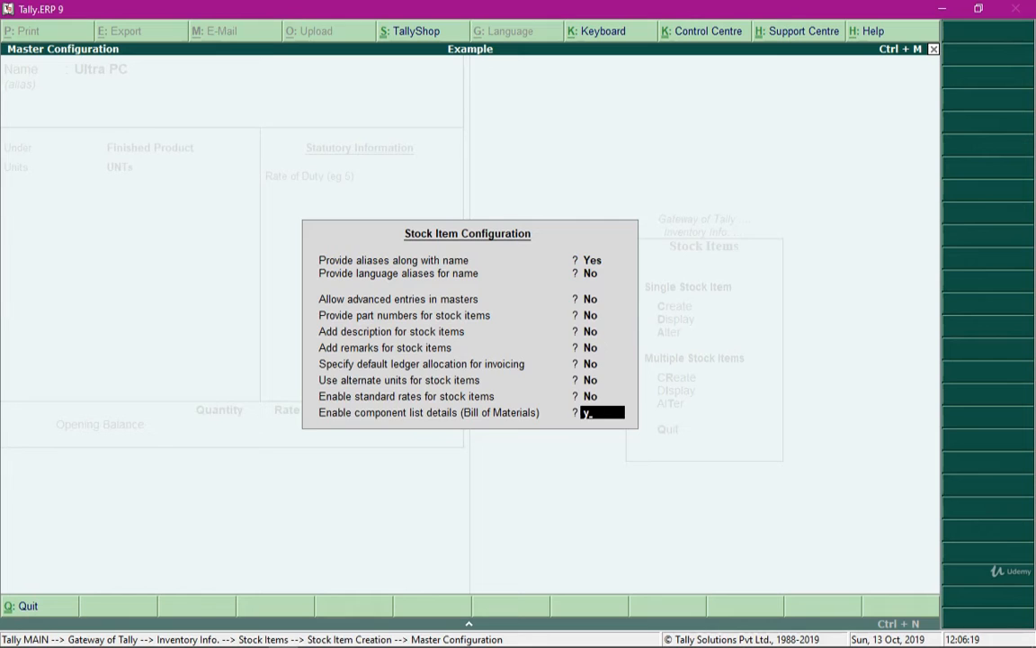
key("Return")
key("Return")
key("Return")
key("Return")
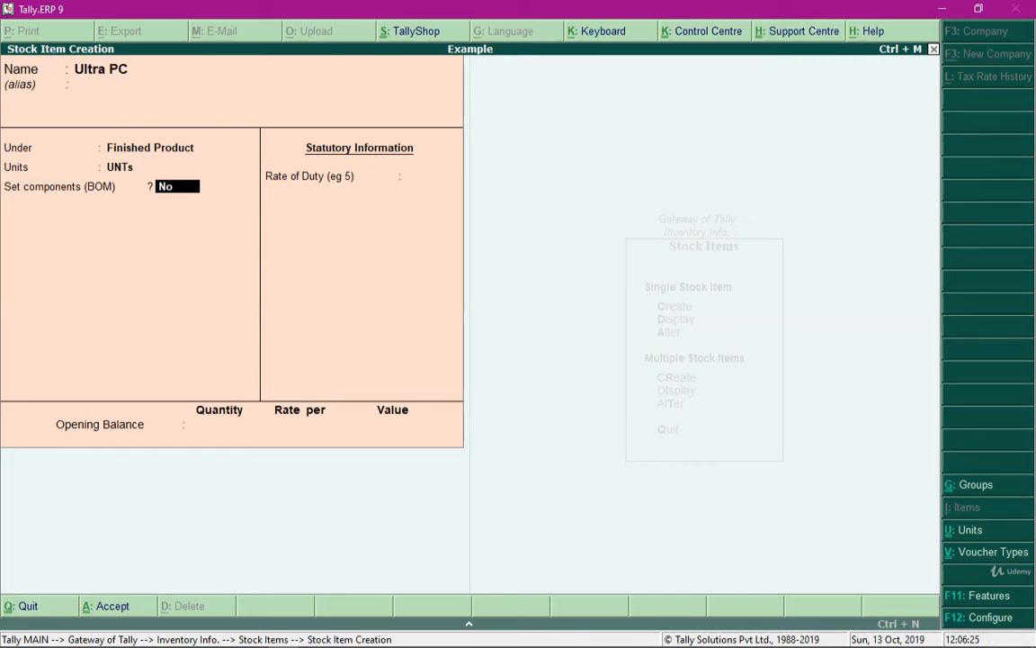
Turn on components for Ultra PC and start a BOM named UltraPC BOM with a unit of manufacture of 1
type("y")
key("Return")
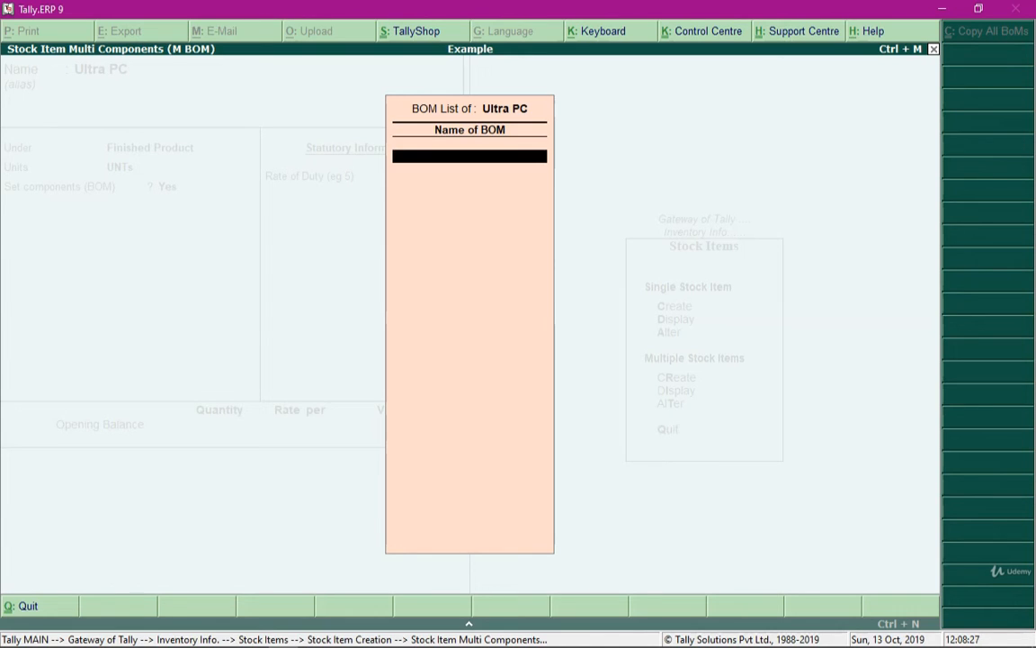
type("UltraPC BOM")
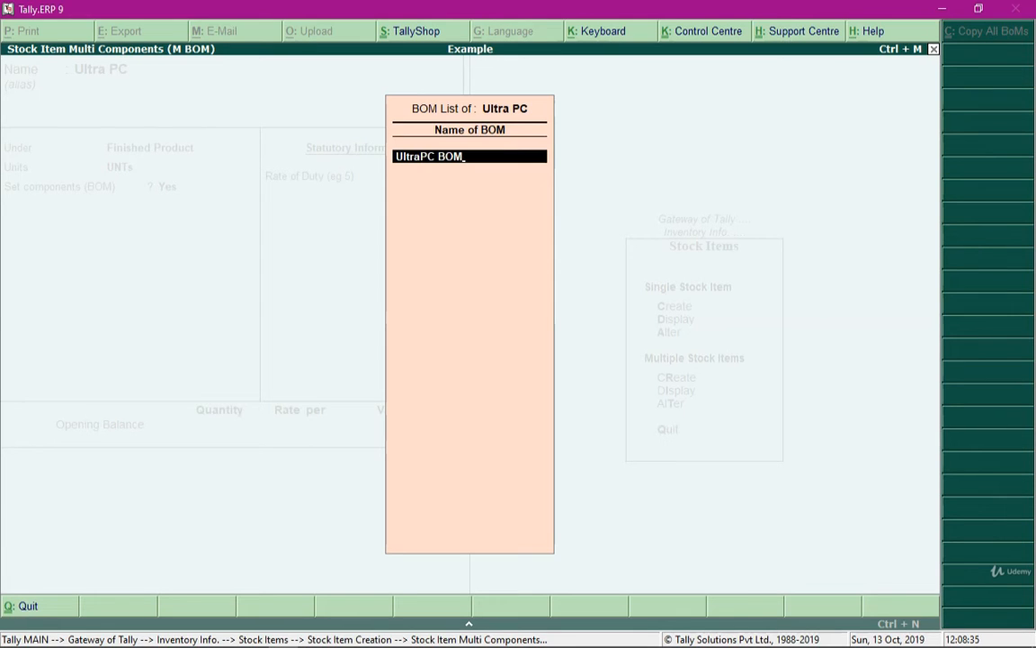
key("Return")
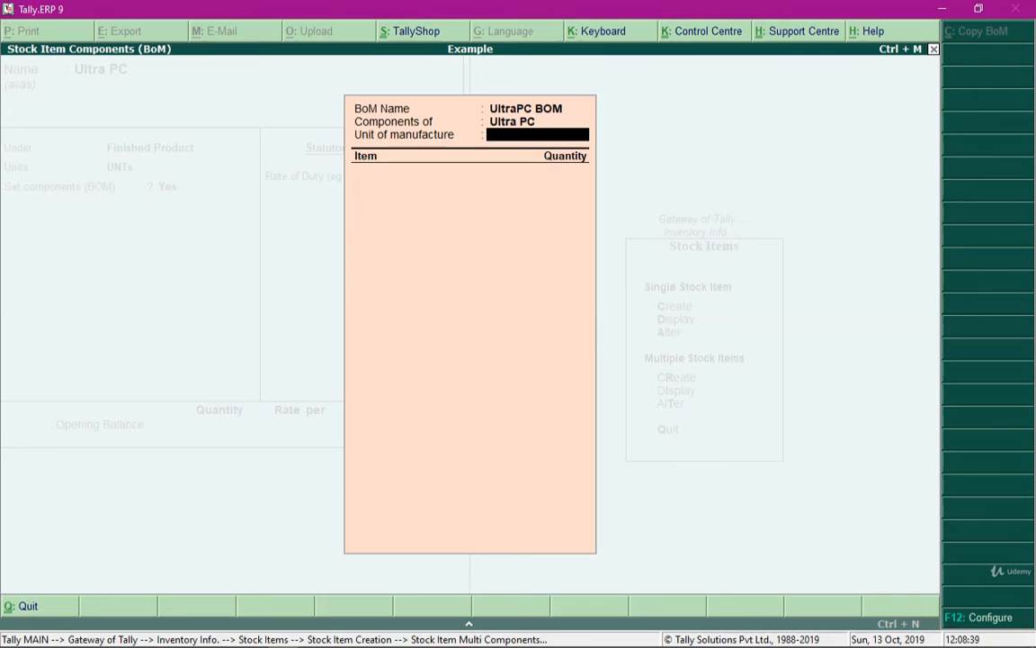
type("1")
key("Return")
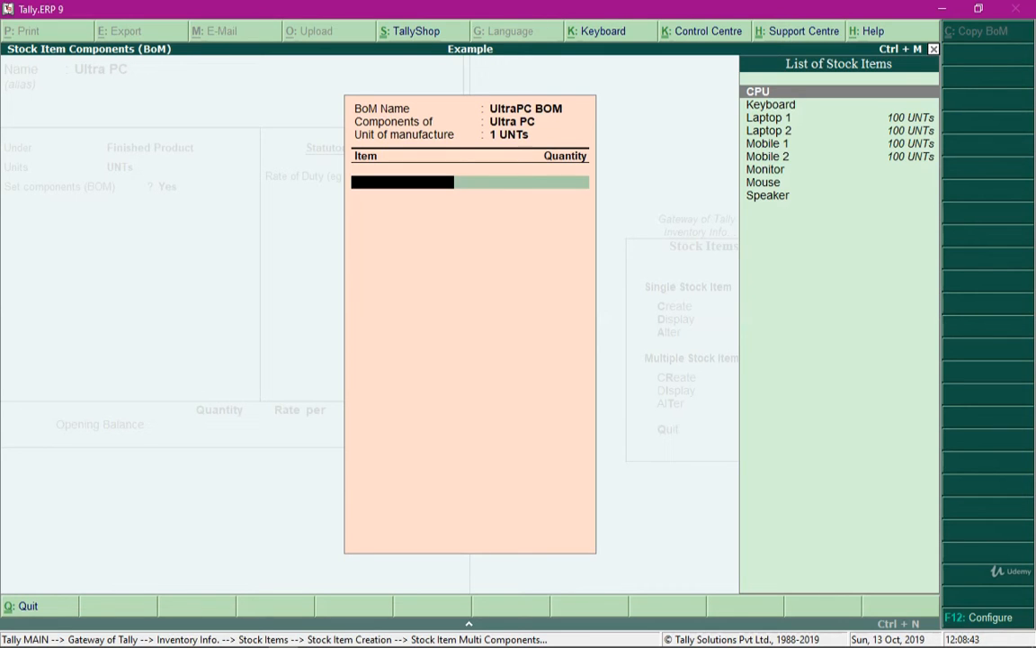
Add Monitor as the first component of UltraPC BOM with quantity 1
key("Down")
key("Down")
key("Down")
key("Down")
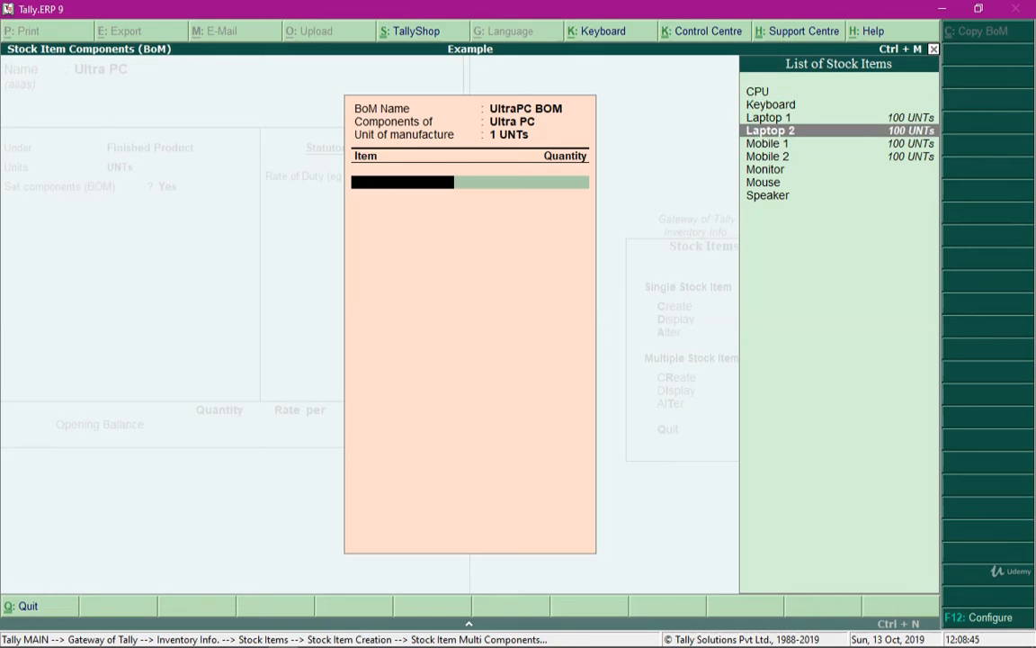
key("Down")
key("Down")
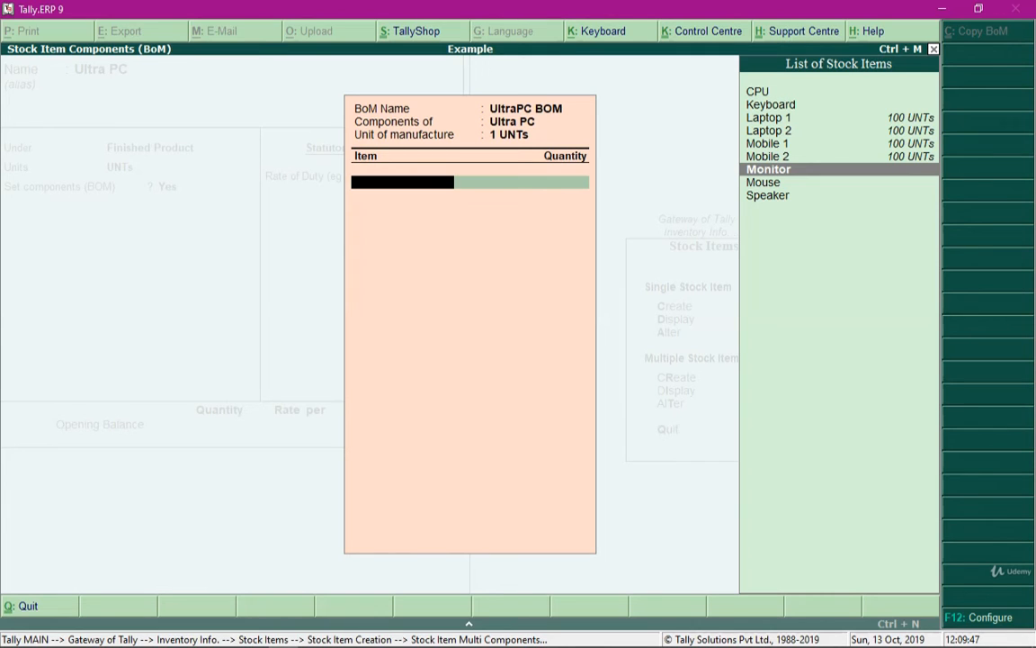
key("Return")
type("1")
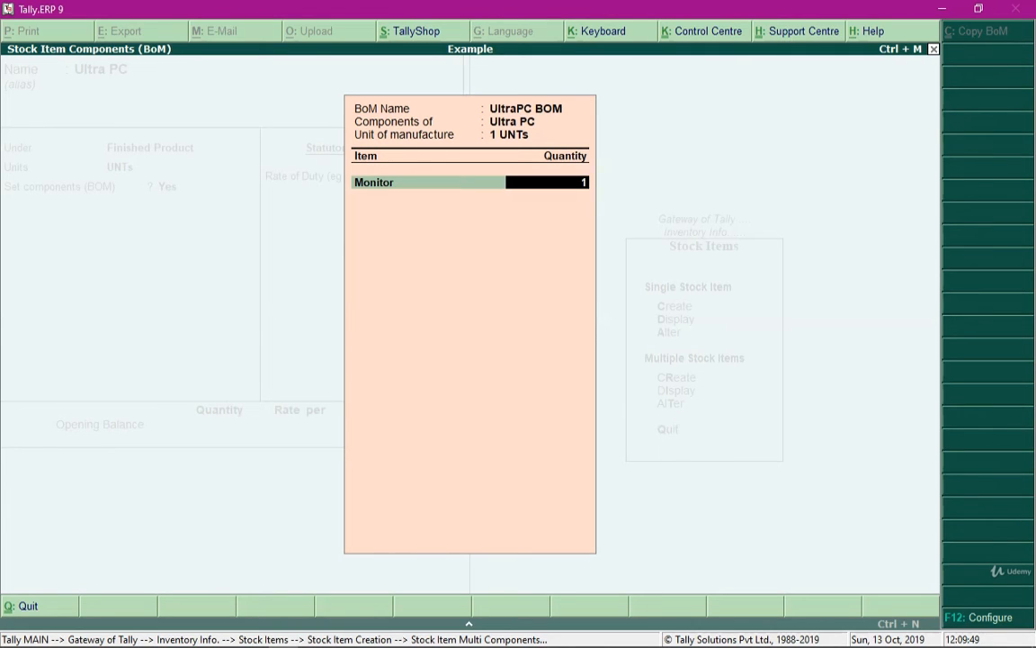
key("Return")
Add CPU and Keyboard to the component list with quantity 1 each
type("C")
key("Return")
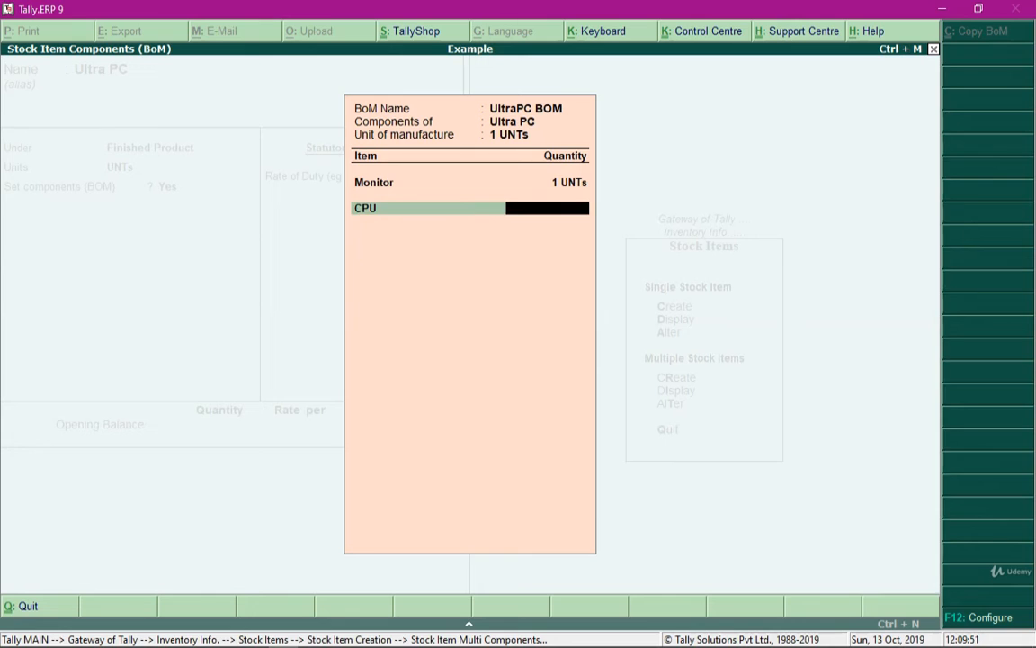
type("1")
key("Return")
type("Ke")
key("Return")
type("1")
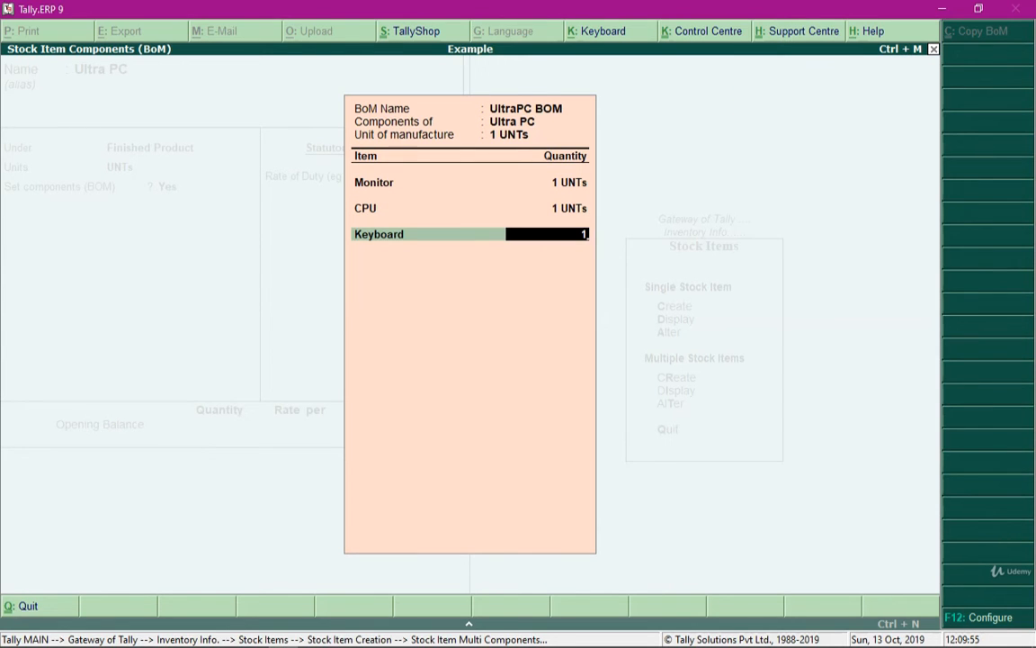
key("Return")
Add Mouse with quantity 1 and Speaker with quantity 2, ending the component list and the BOM list
type("Mou")
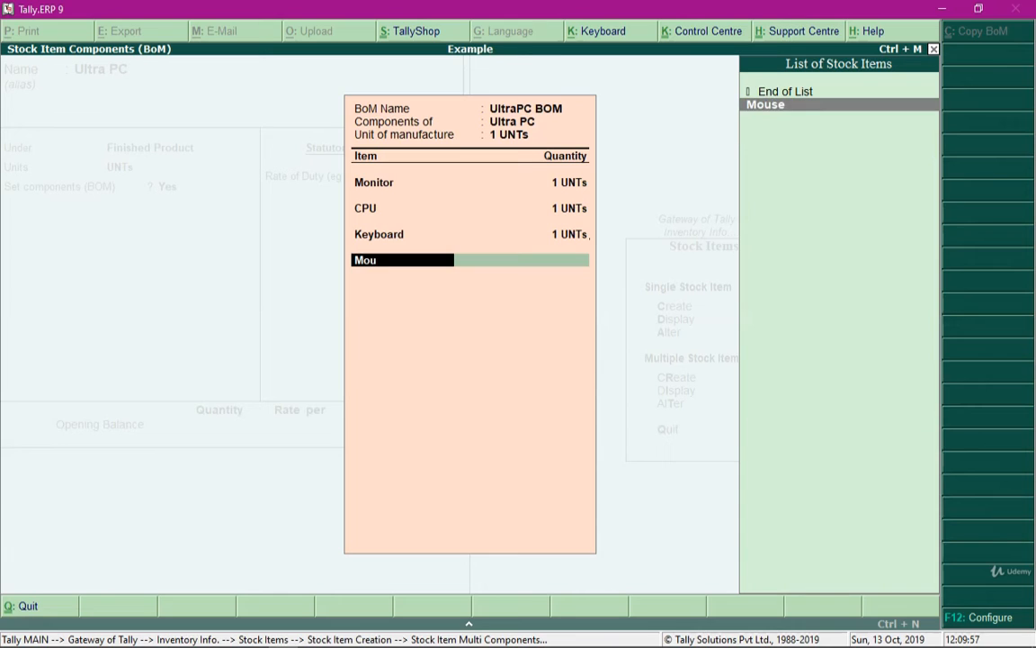
key("Return")
type("1")
key("Return")
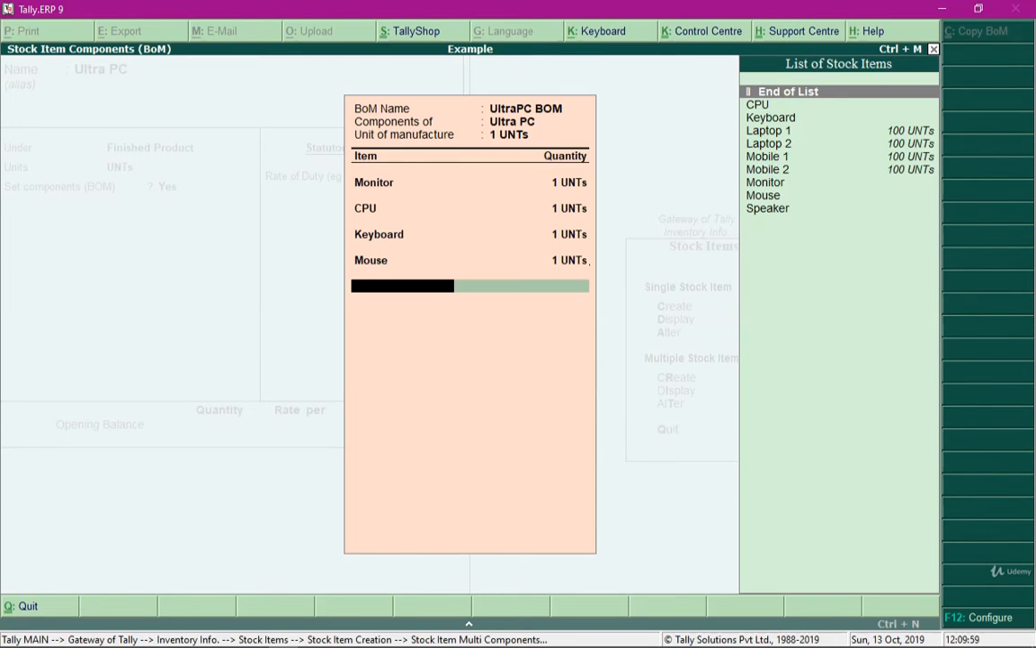
type("Spe")
key("Return")
type("2")
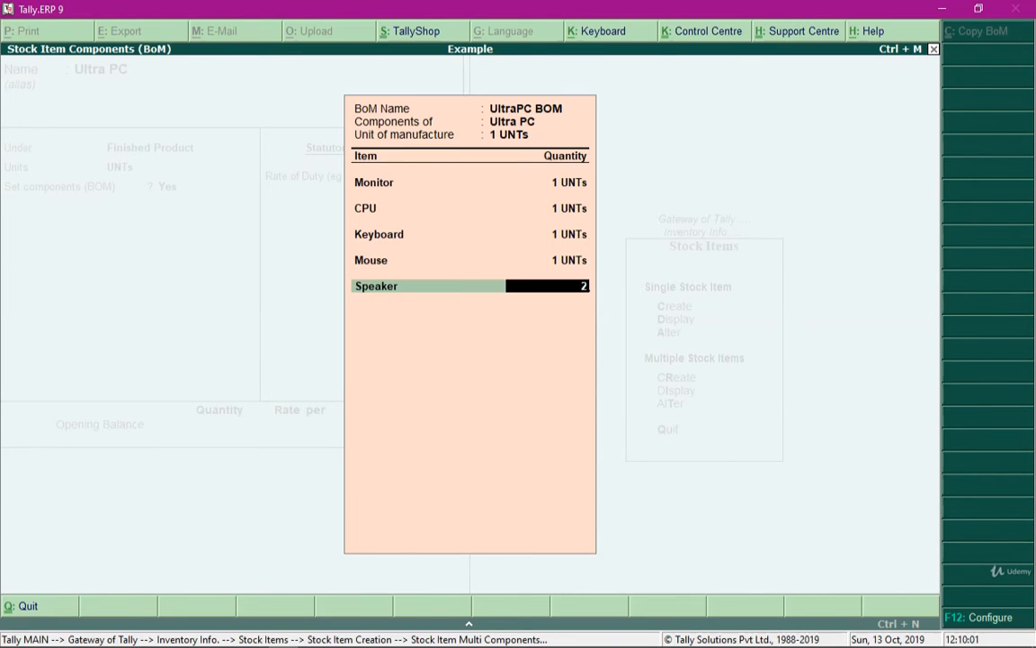
key("Return")
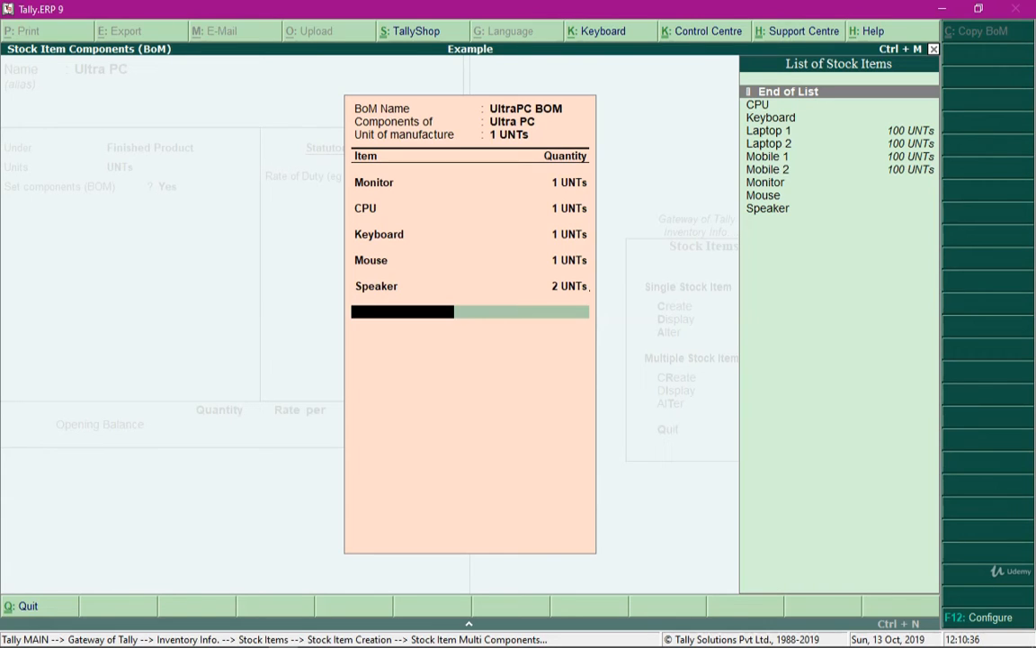
key("Return")
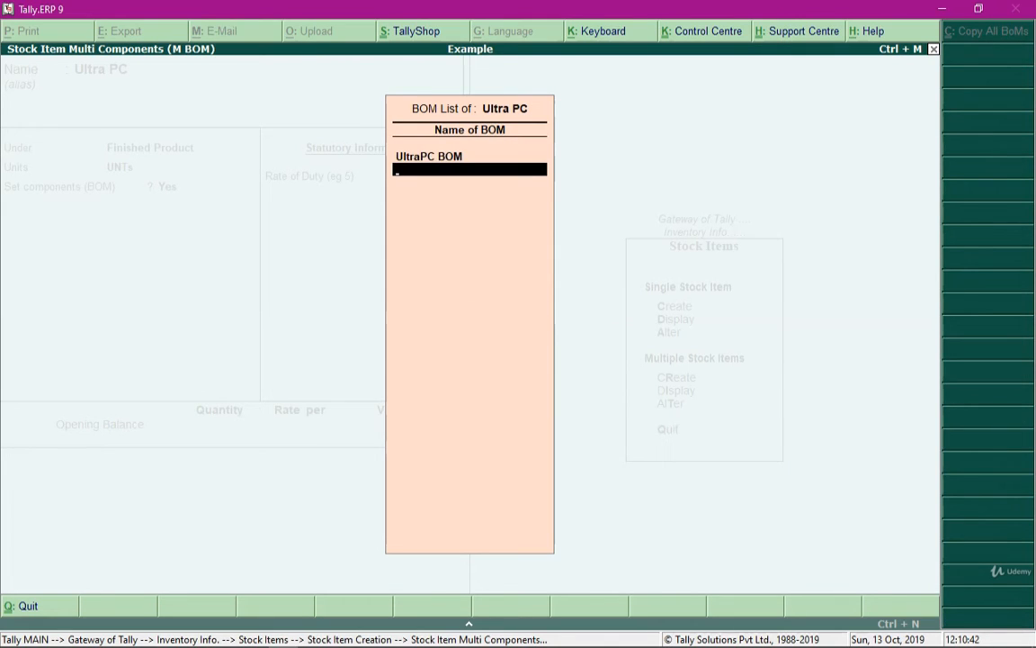
key("Return")
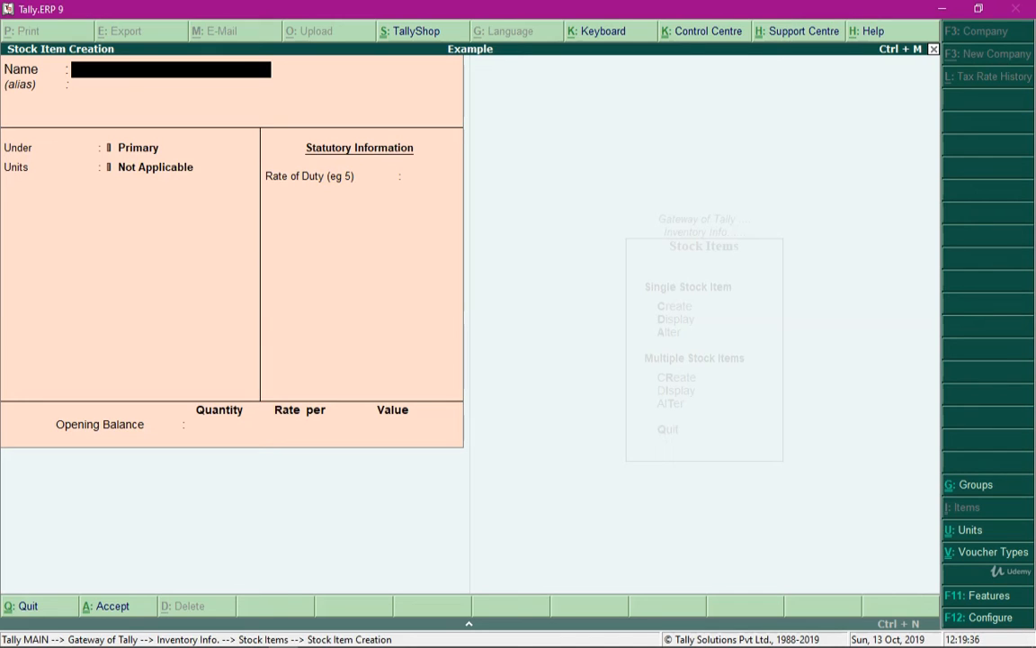
Enable maintaining multiple godowns in the company's inventory features and save the settings
key("F11")
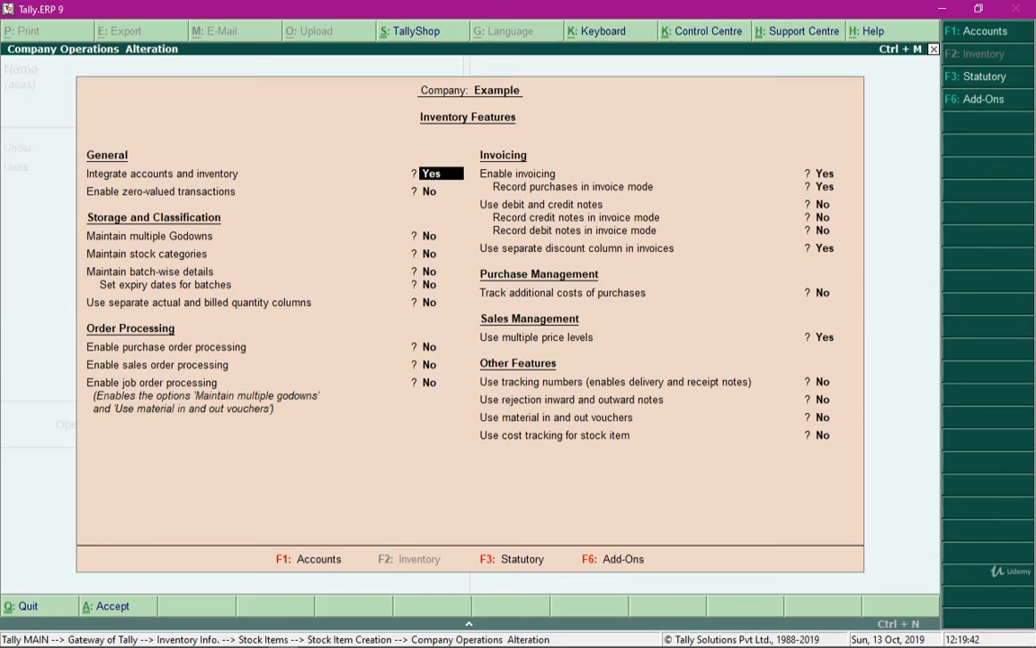
key("Return")
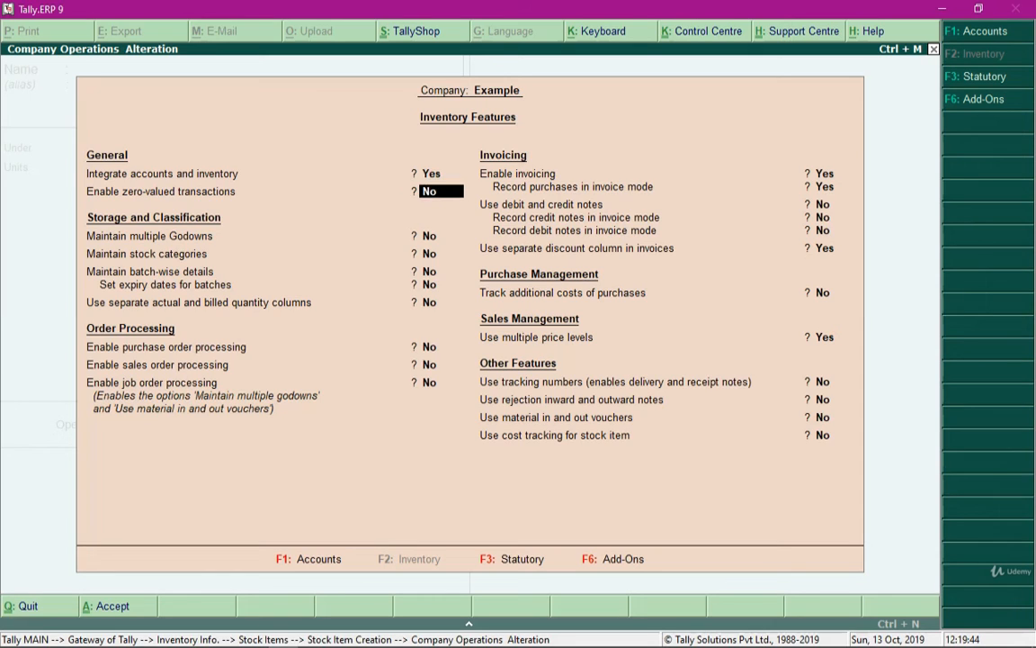
key("Return")
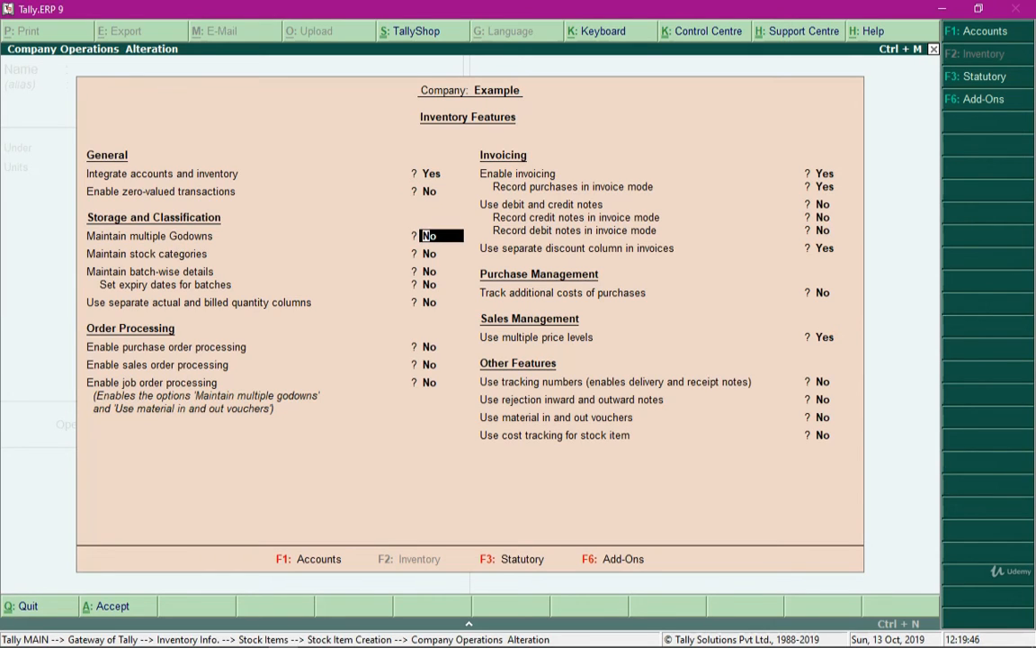
type("y")
key("Return")
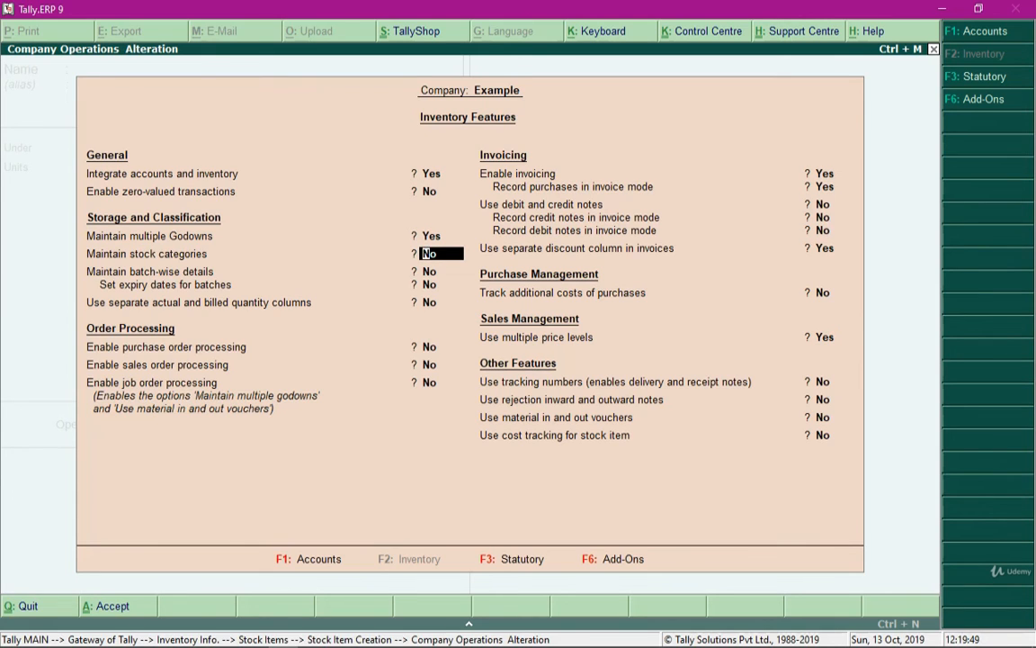
key("ctrl+a")
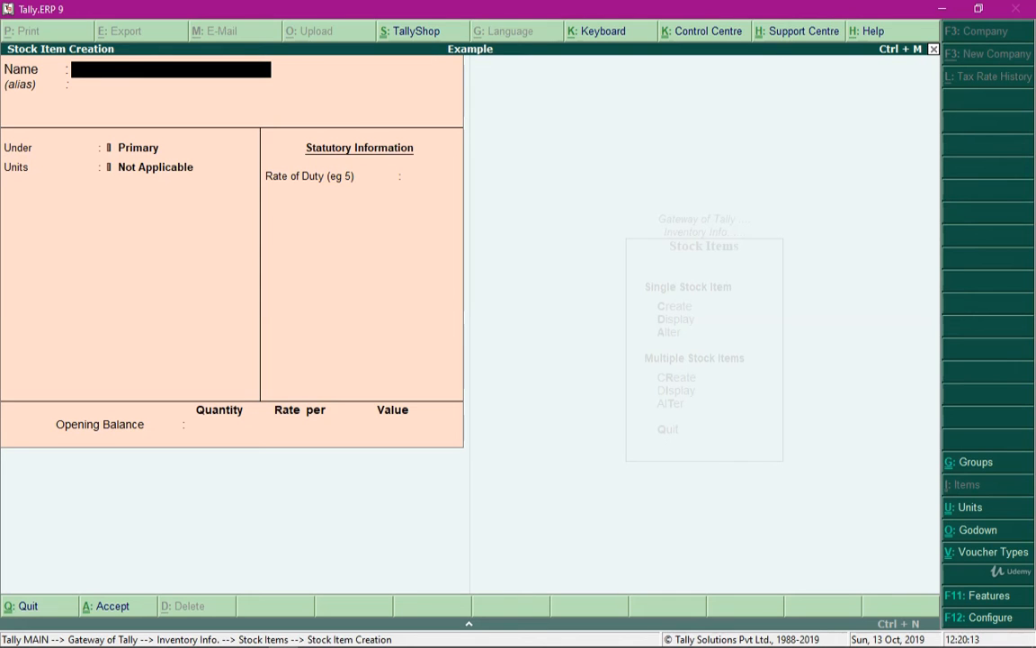
Leave stock item creation and create a single godown named Sarojini Nagar Godown
key("Escape")
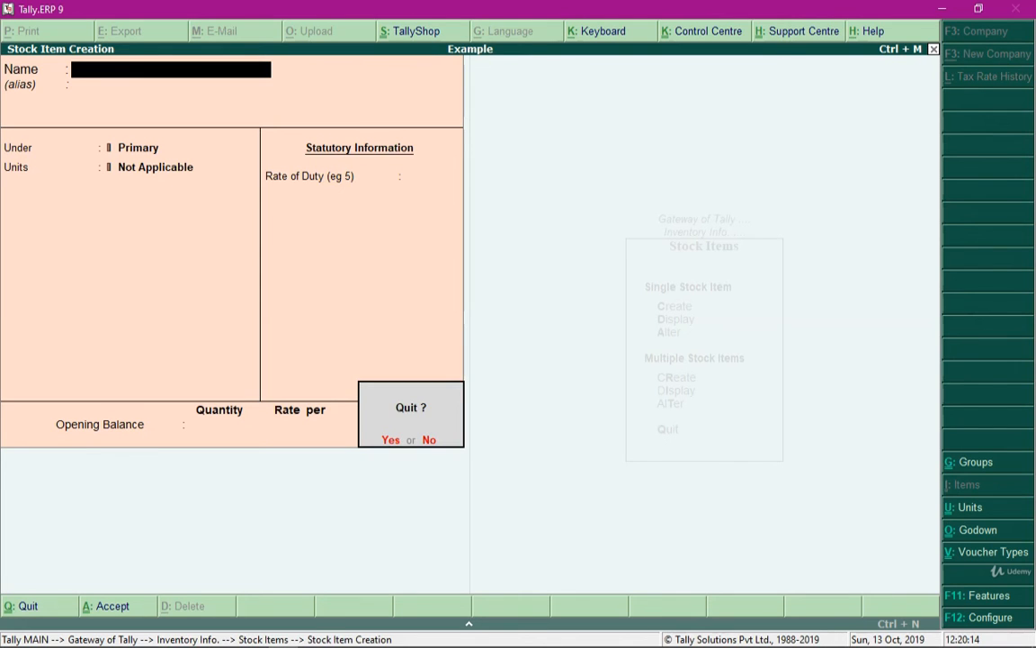
key("y")
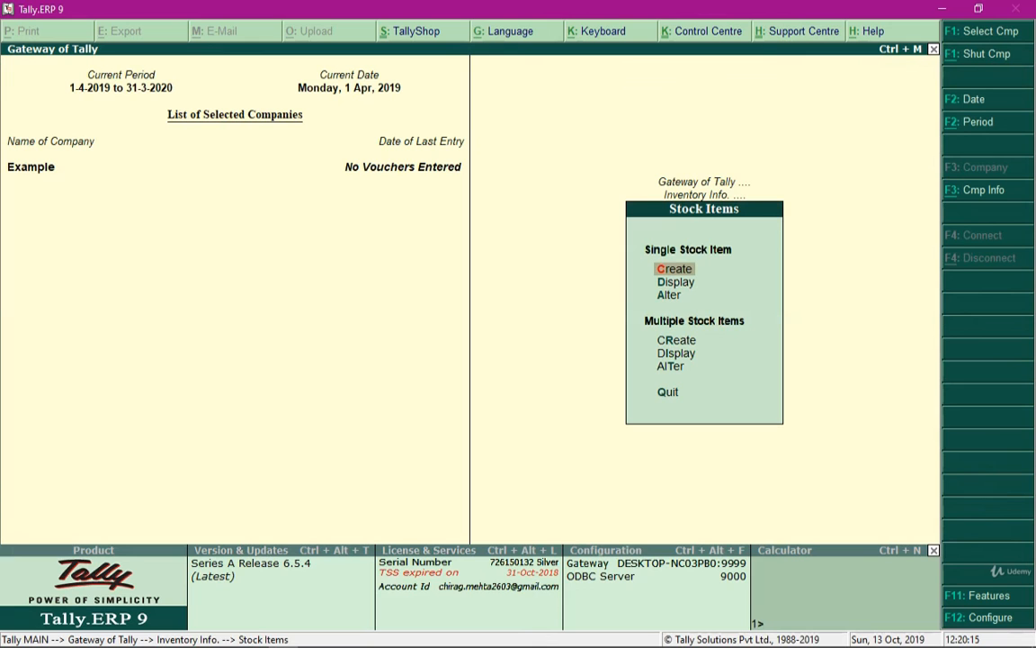
key("Escape")
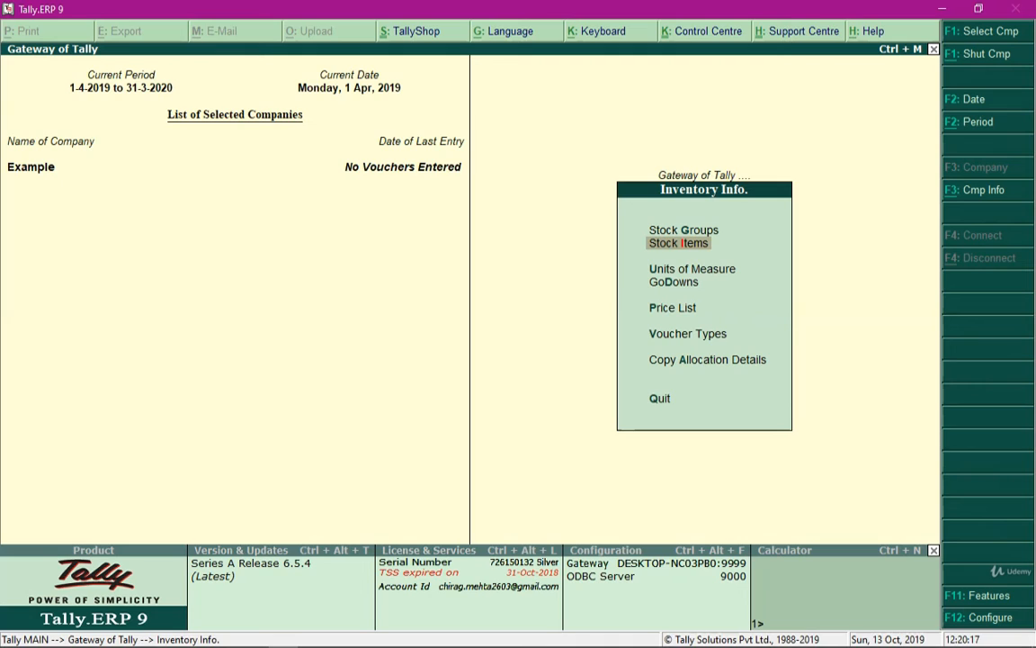
key("Escape")
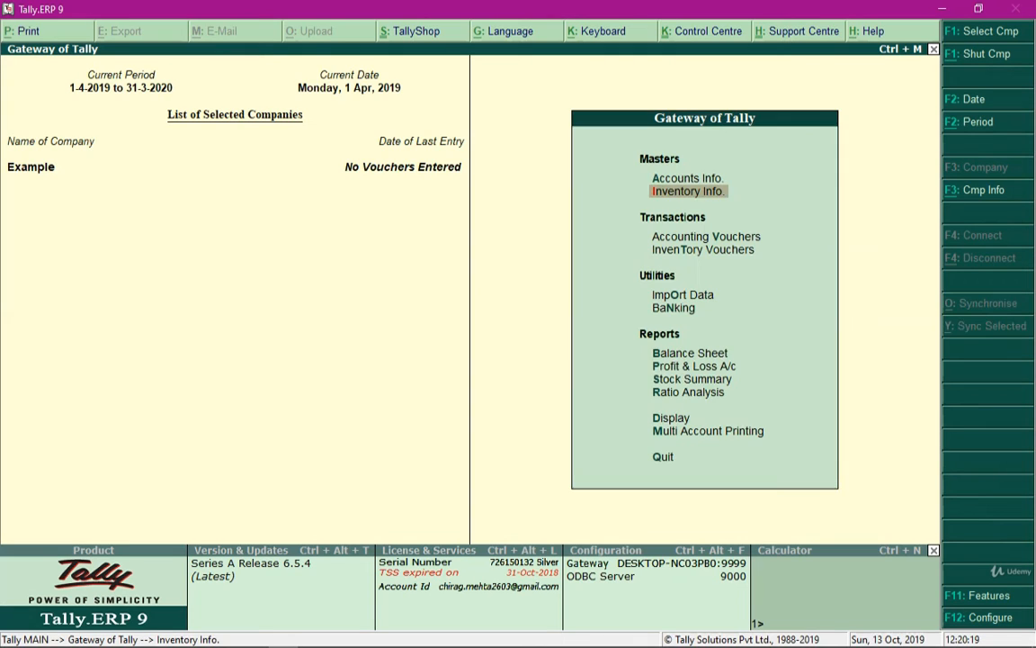
key("Return")
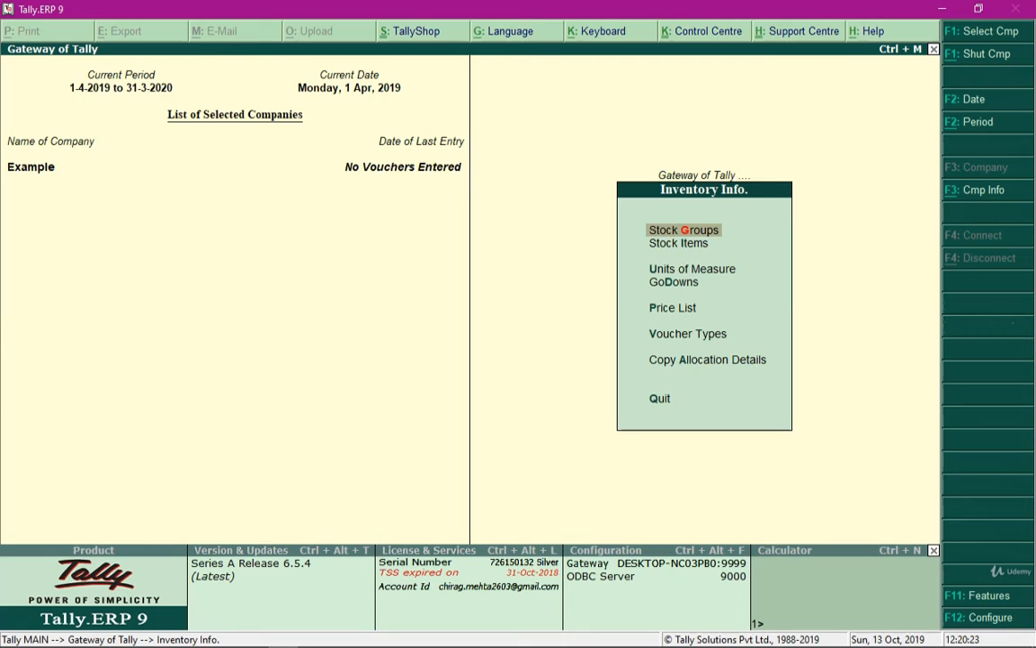
key("Down")
key("Down")
key("Down")
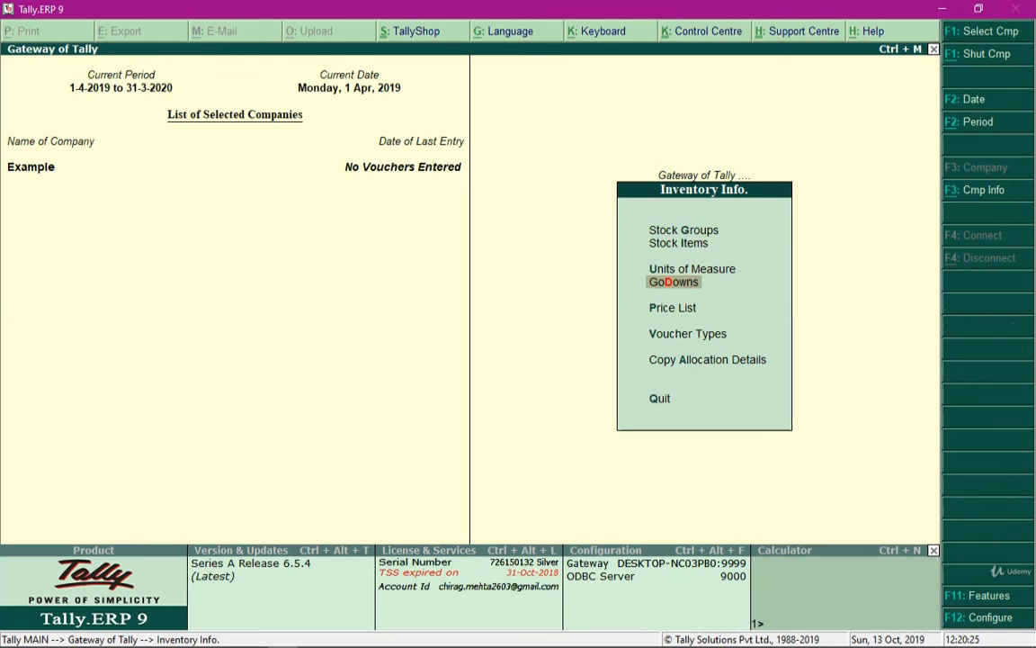
key("Return")
key("Return")
type("Sarojini Nagar Godown")
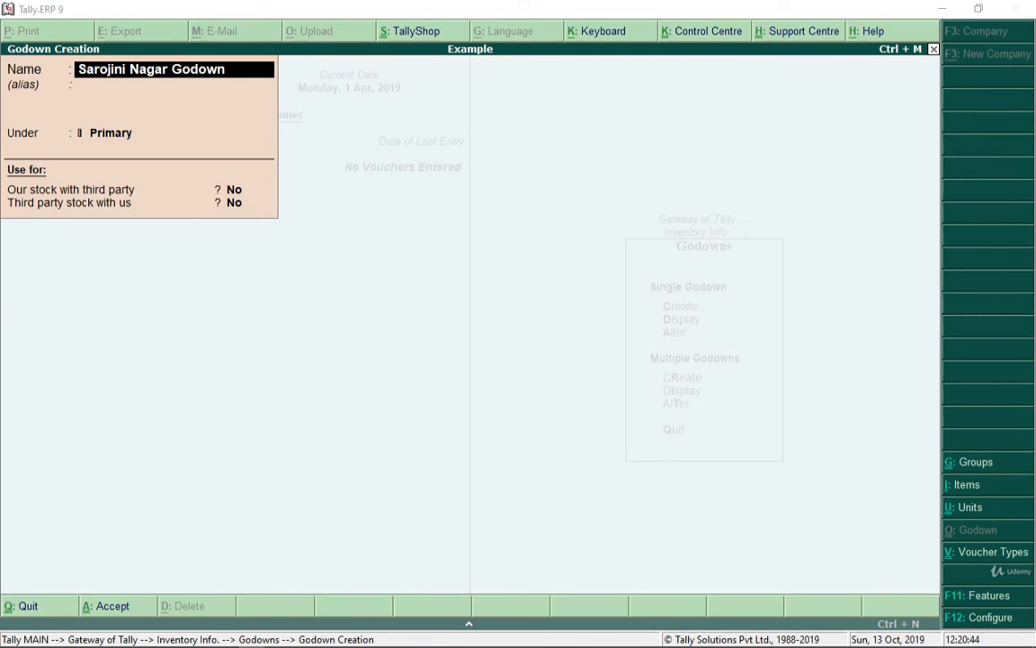
key("alt+Tab")
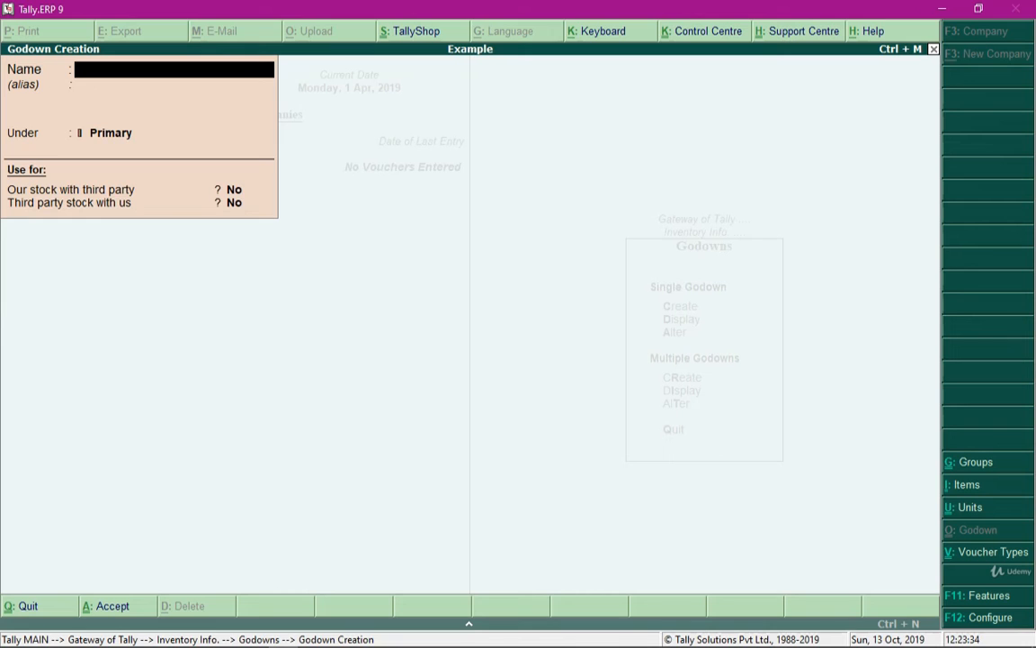
Leave godown creation, return to the Gateway of Tally and open accounting voucher creation
key("Escape")
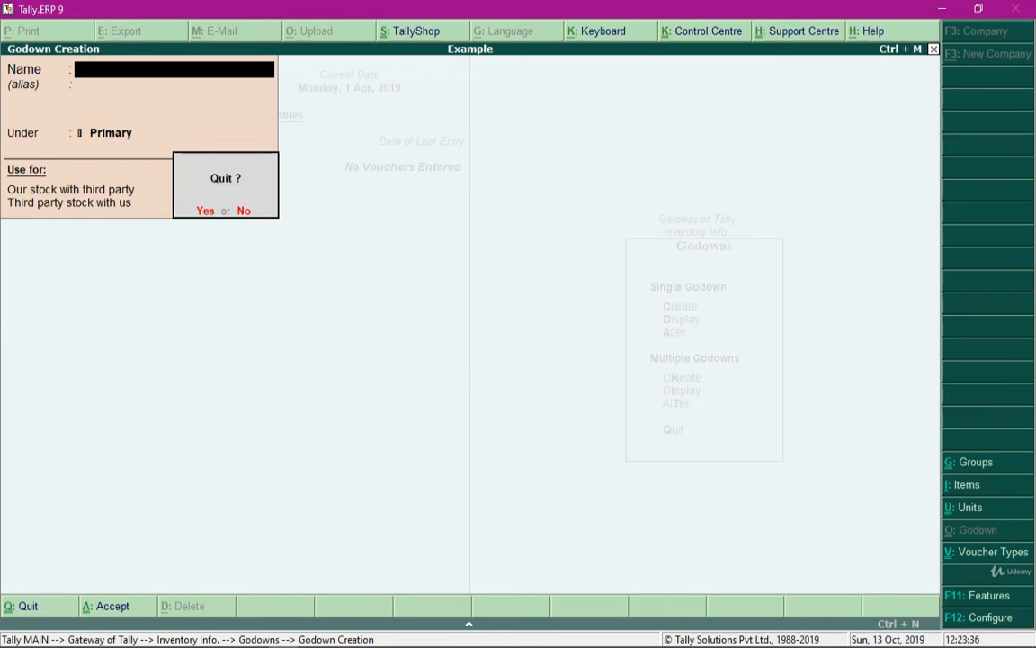
key("y")
key("Escape")
key("Escape")
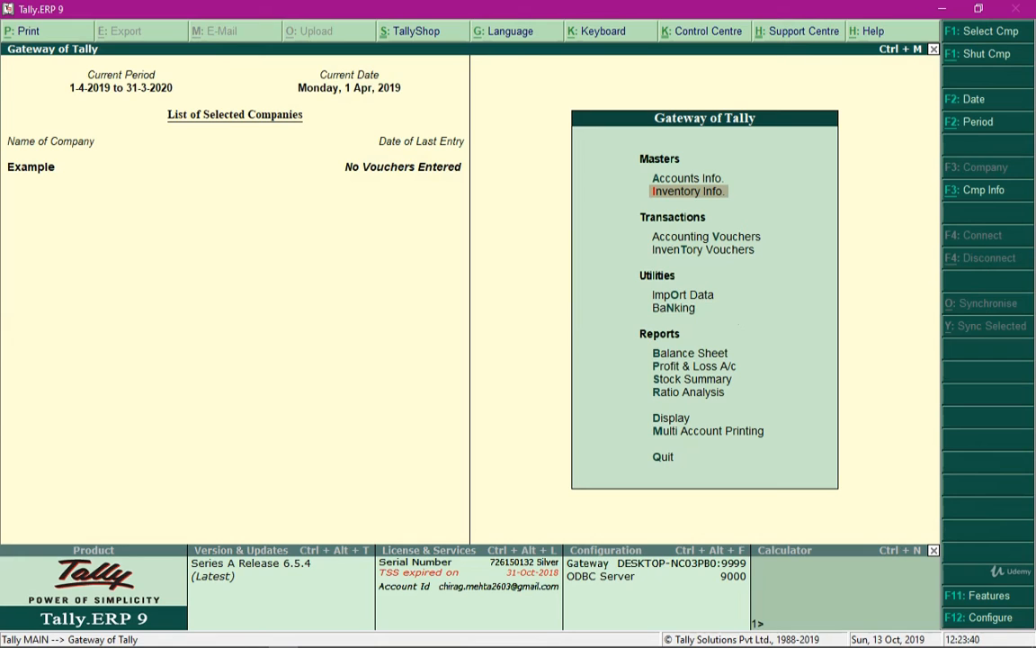
key("Down")
key("Return")
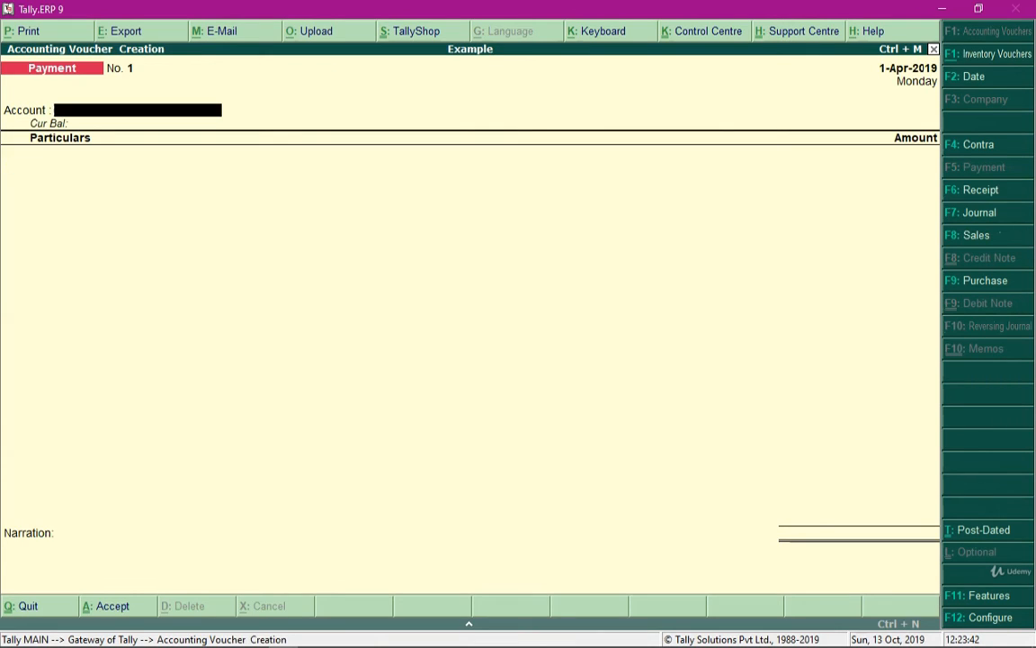
Leave accounting voucher creation and open inventory voucher creation to examine the Stock Journal screen
key("Escape")
key("Return")
key("Down")
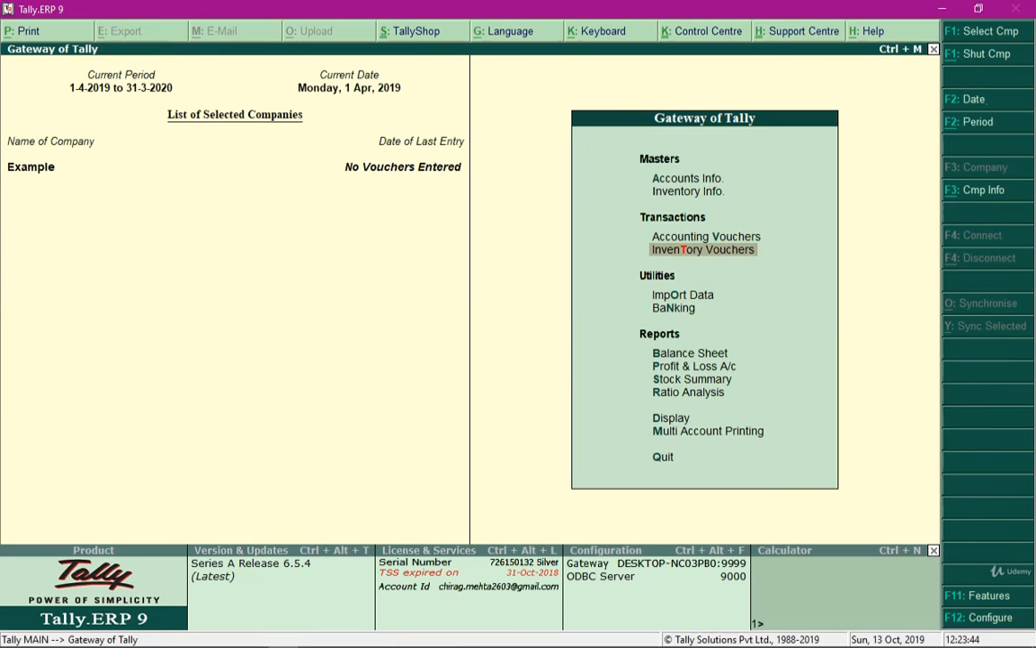
key("Return")
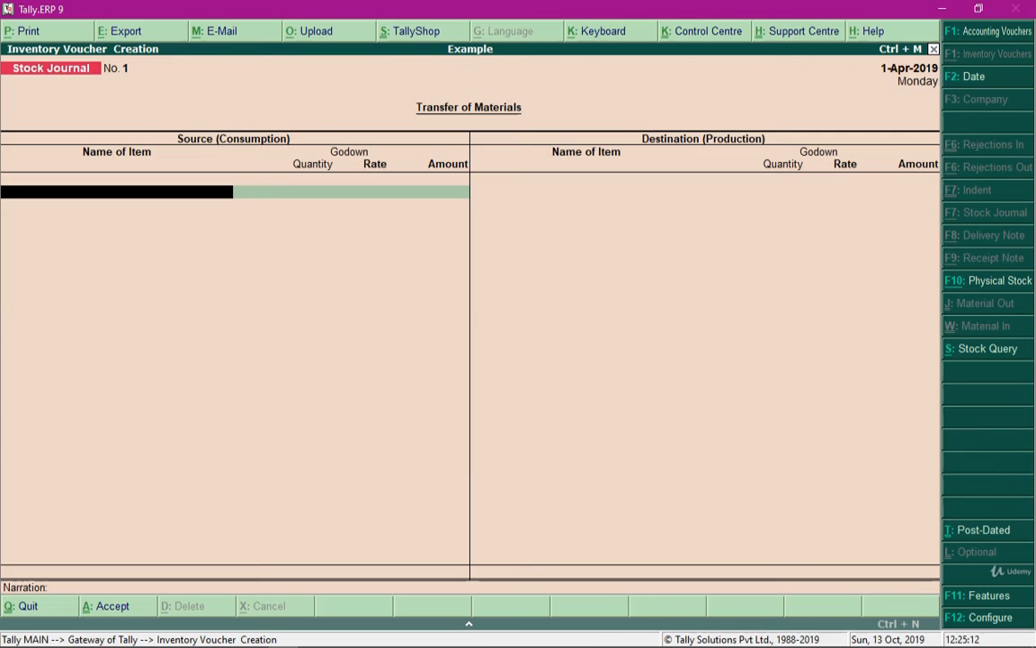
Leave the inventory voucher and open voucher type creation in the accounts information masters
key("Escape")
key("Return")
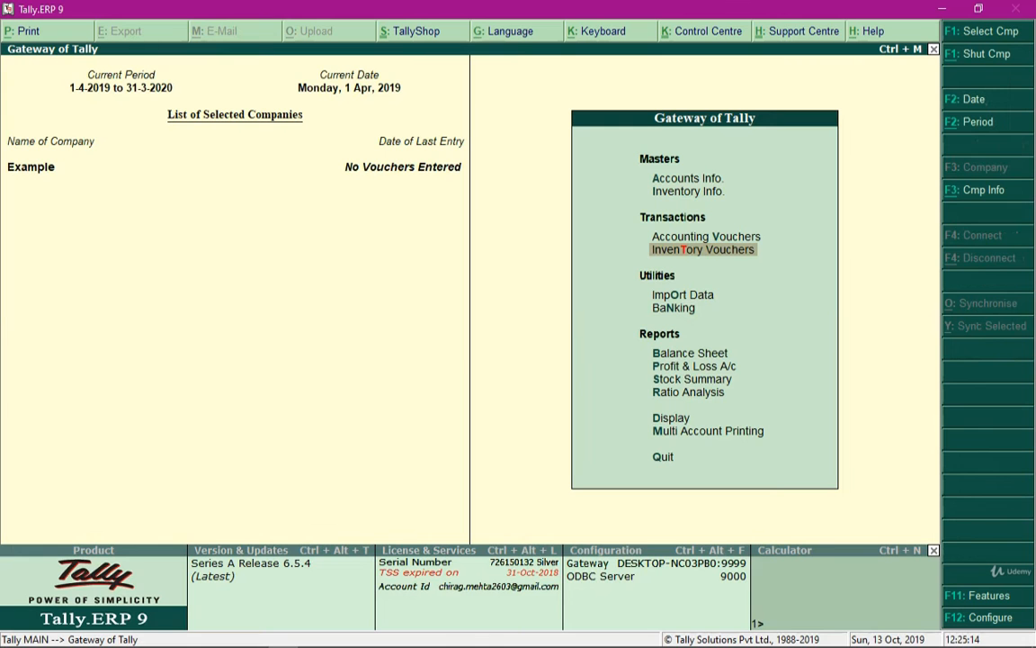
key("Up")
key("Up")
key("Up")
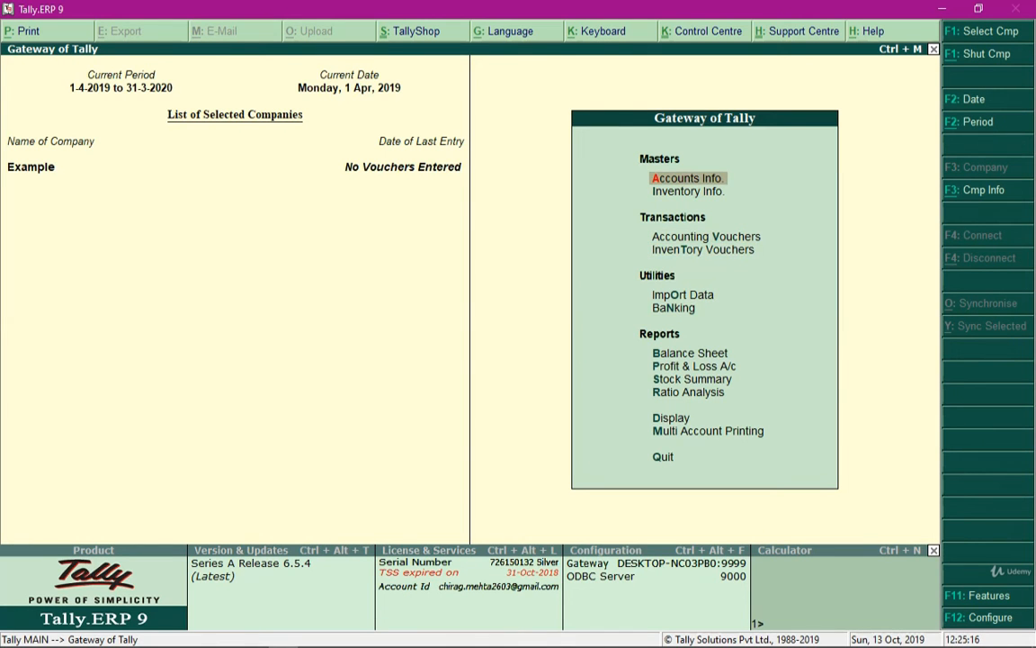
key("Return")
key("Down")
key("Down")
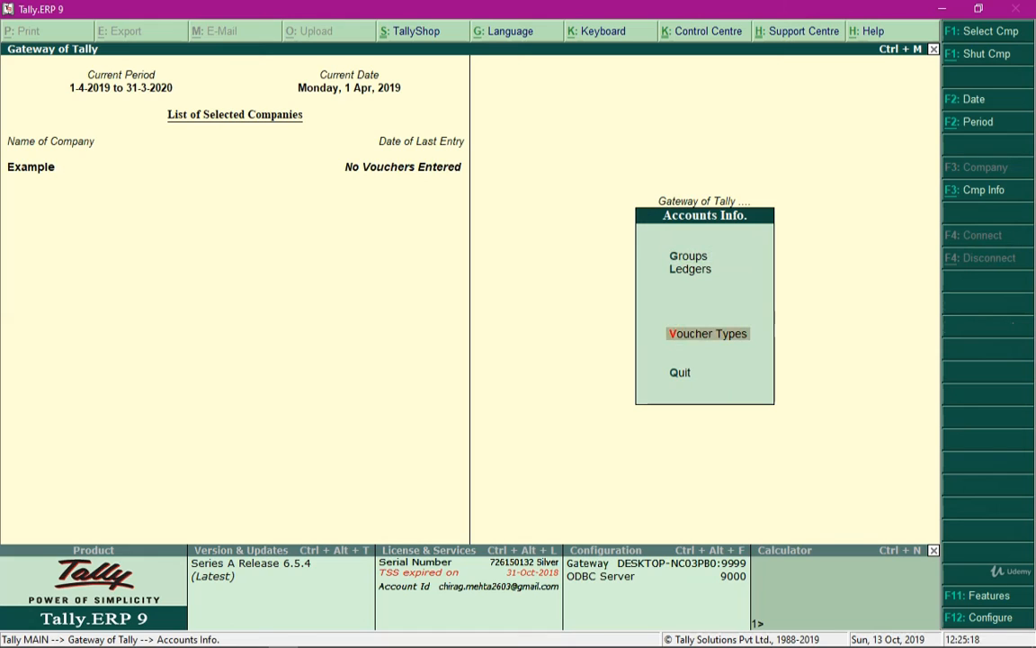
key("Return")
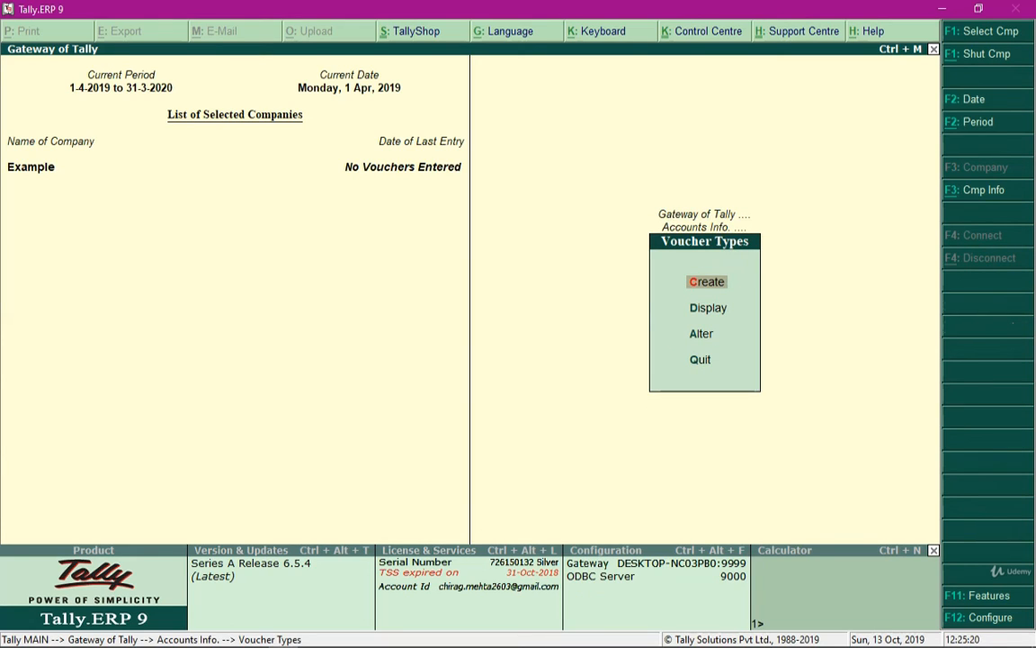
key("Return")
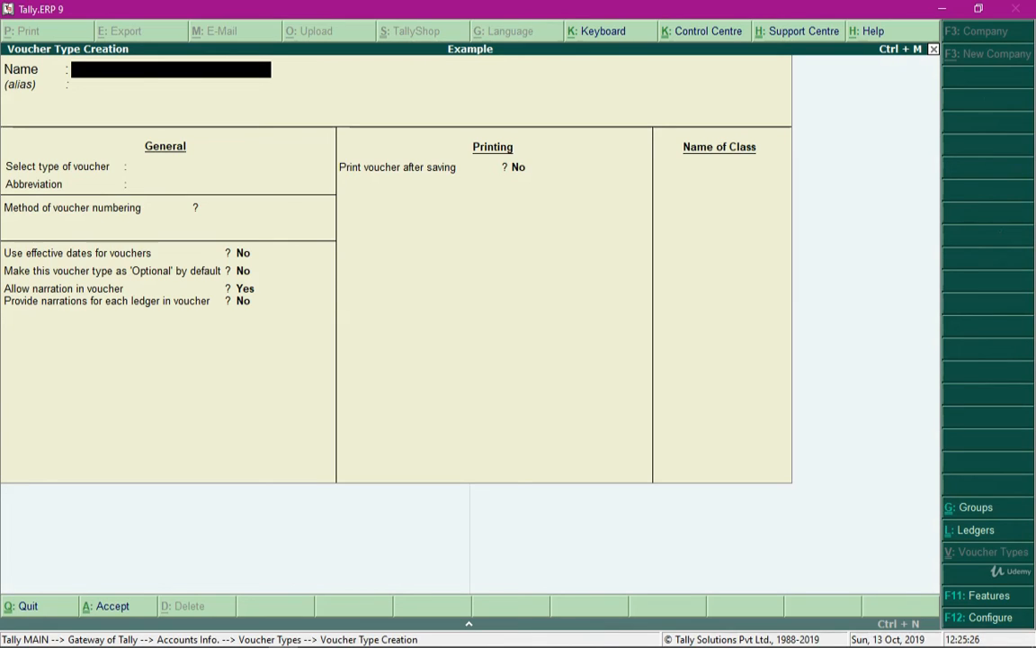
Name the new voucher type Manufacturing Journal, without an alias, and base it on the Stock Journal type
type("Manufacturing Journal")
key("Return")
key("Return")
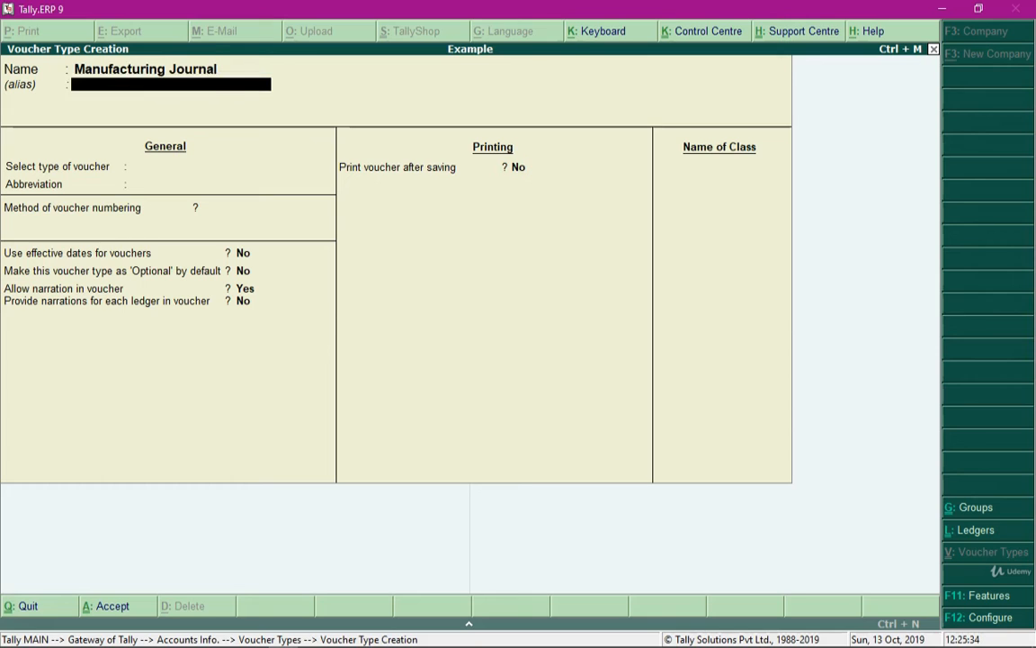
type("Sto")
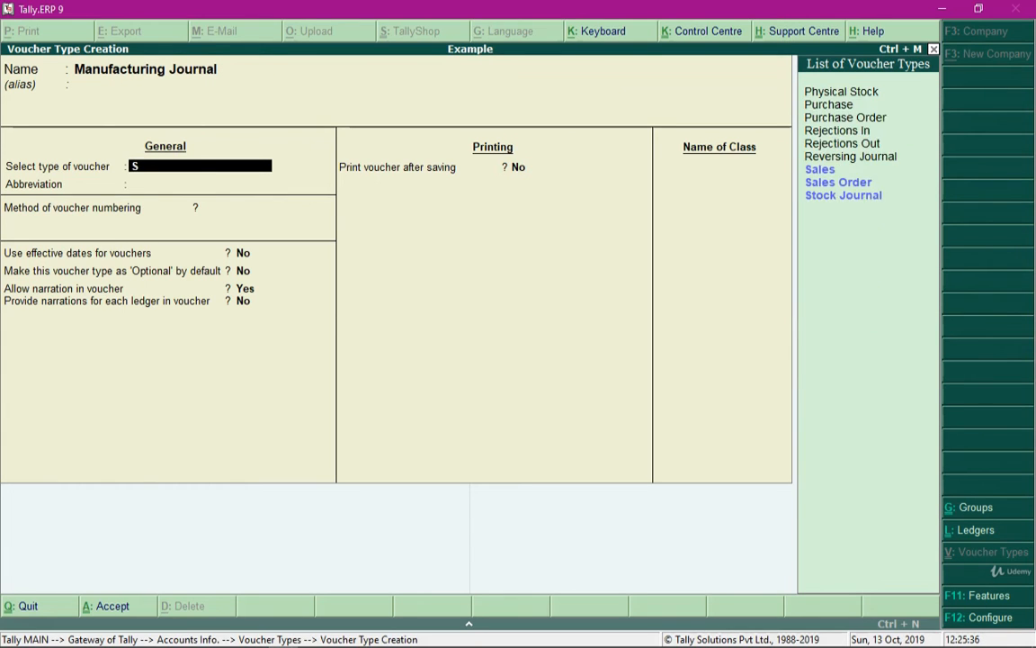
key("Return")
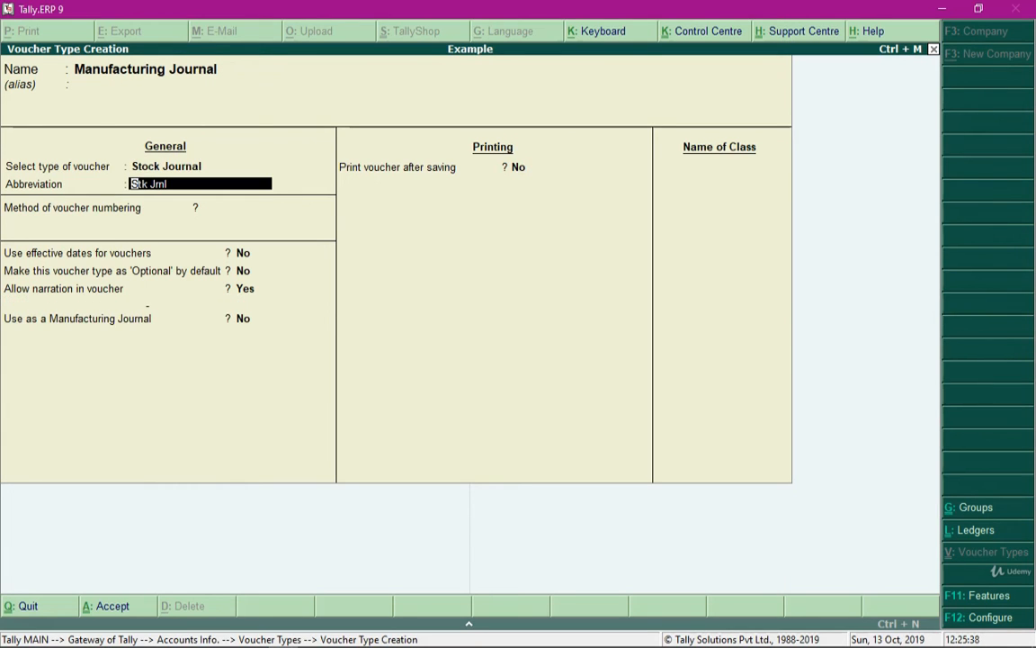
Keep the default abbreviation and numbering, enable use as a Manufacturing Journal, and save the voucher type
key("Return")
key("Return")
key("Return")
key("Return")
key("Return")
key("Return")
type("y")
key("Return")
key("BackSpace")
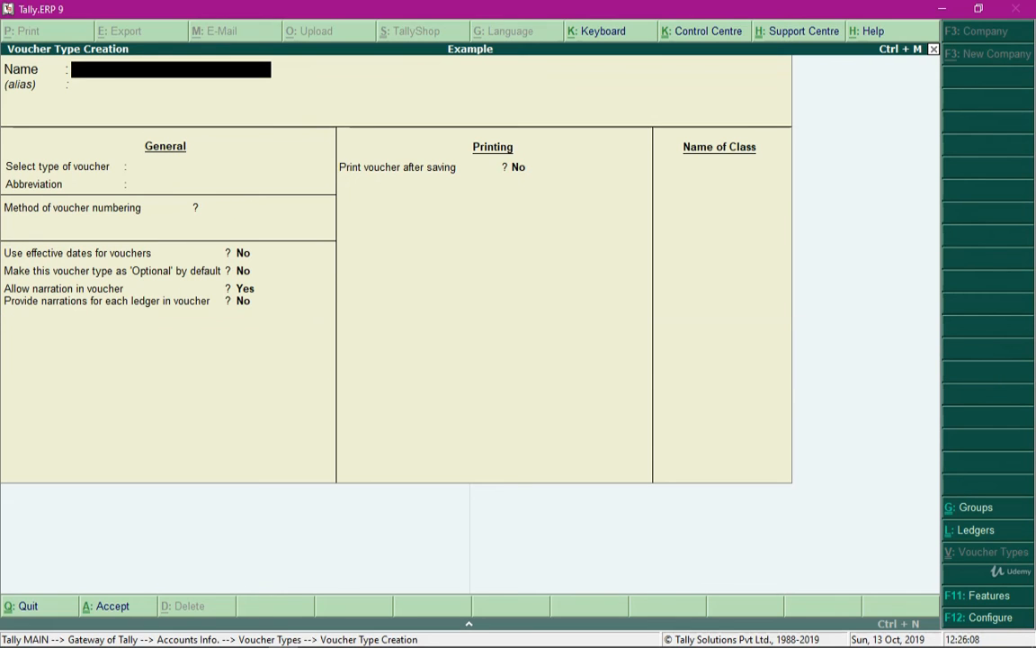
Leave voucher type creation, open inventory voucher creation and switch the voucher type to Manufacturing Journal
key("Escape")
key("Return")
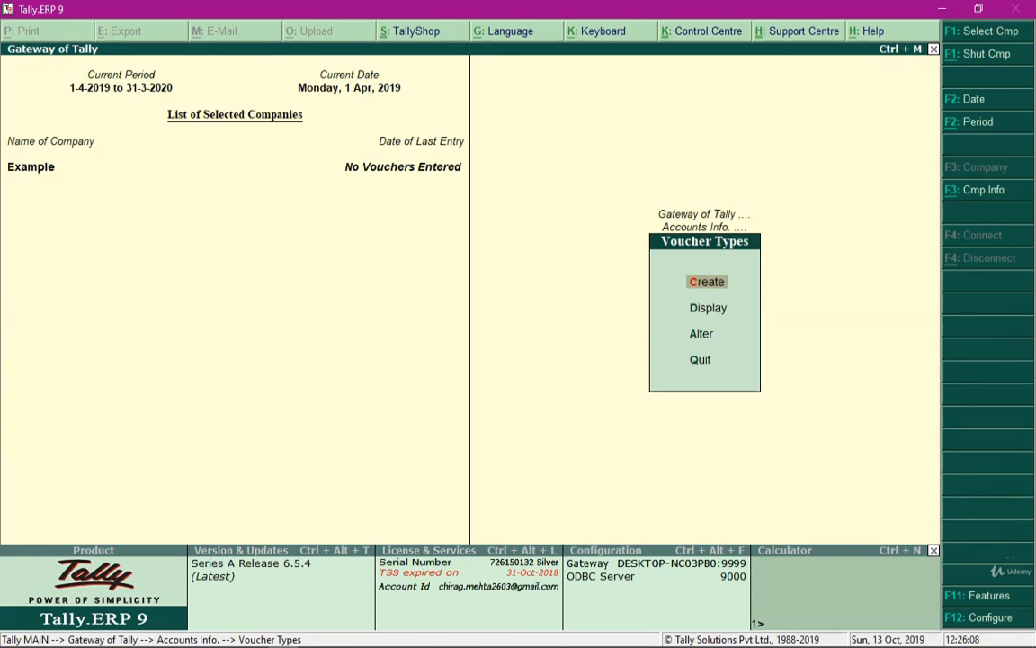
key("Escape")
key("Escape")
key("Down")
key("Down")
key("Down")
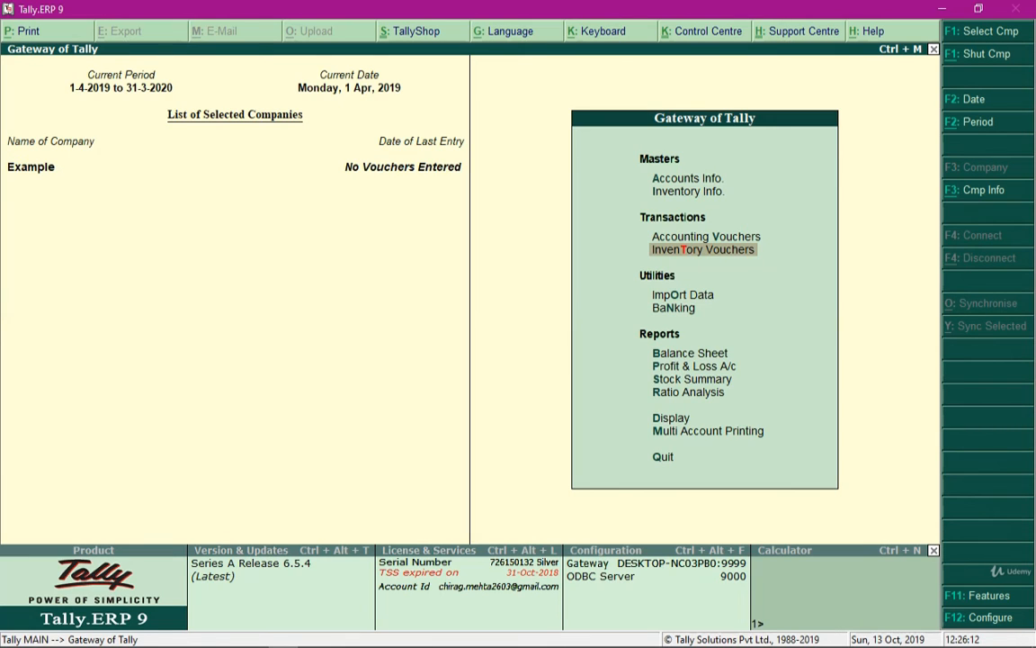
key("Return")
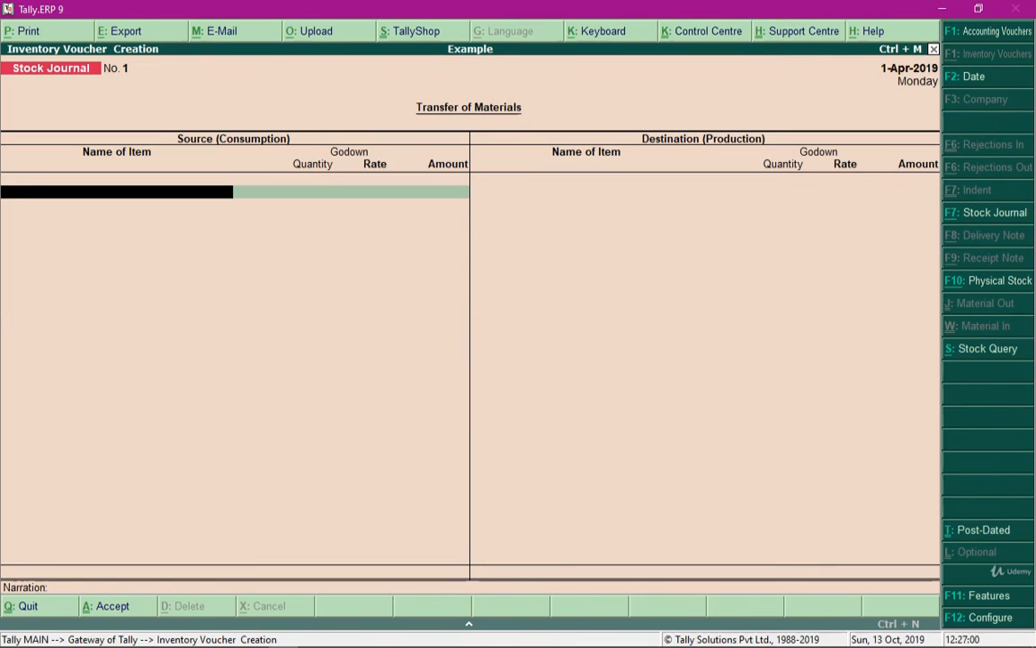
key("F7")
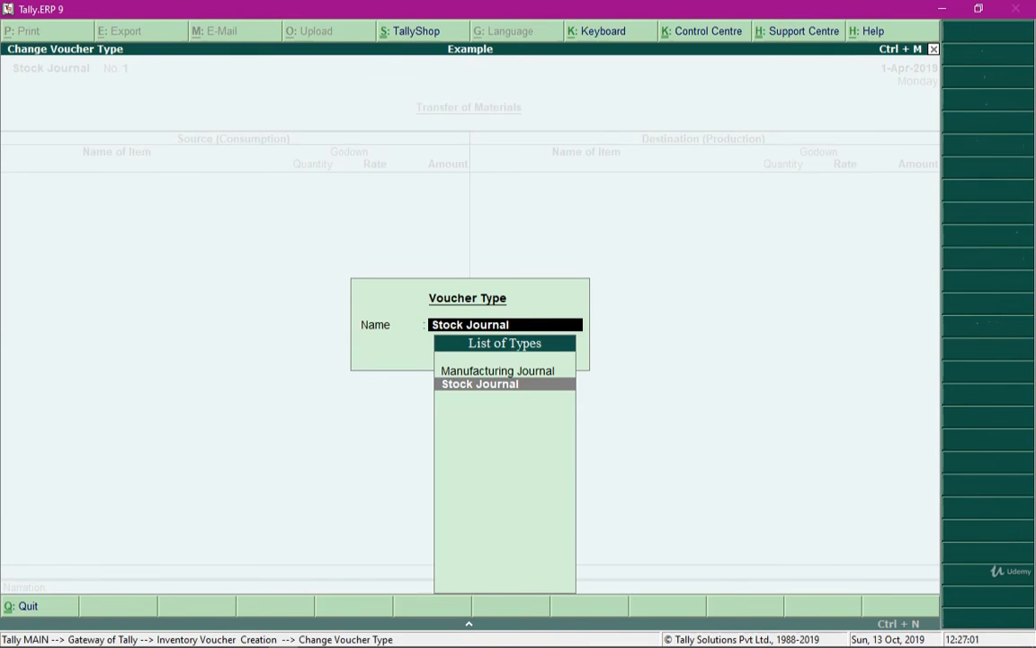
key("Up")
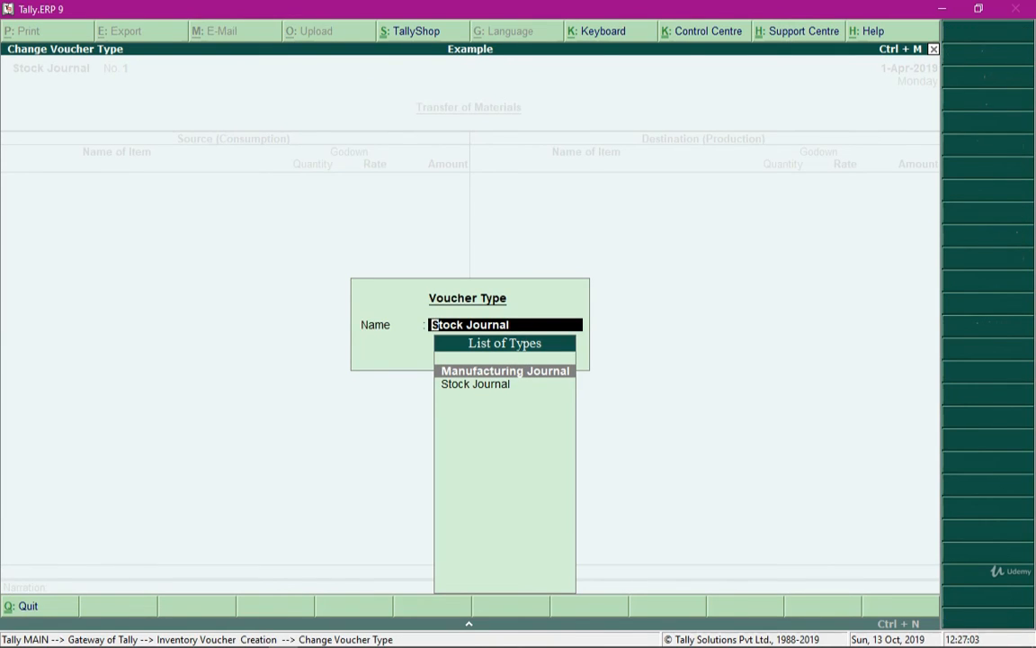
key("Return")
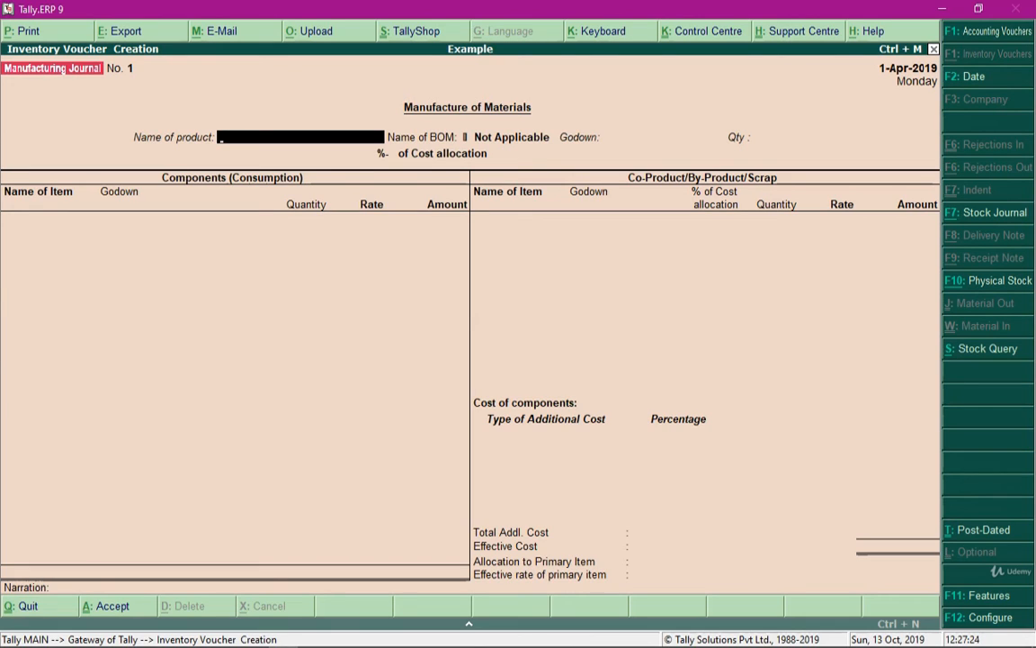
key("Return")
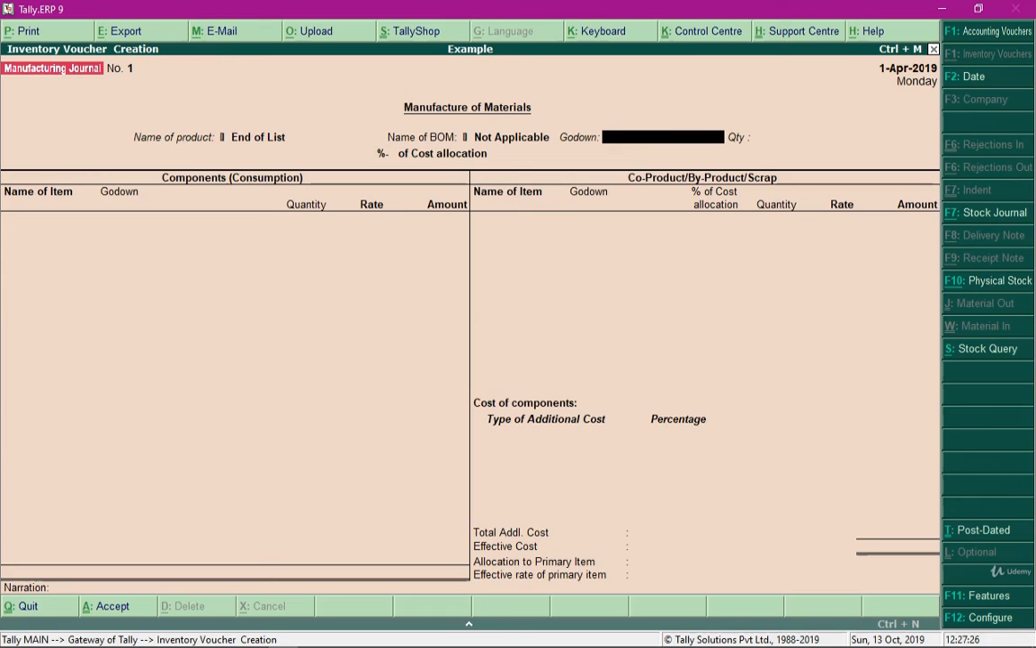
key("Return")
key("BackSpace")
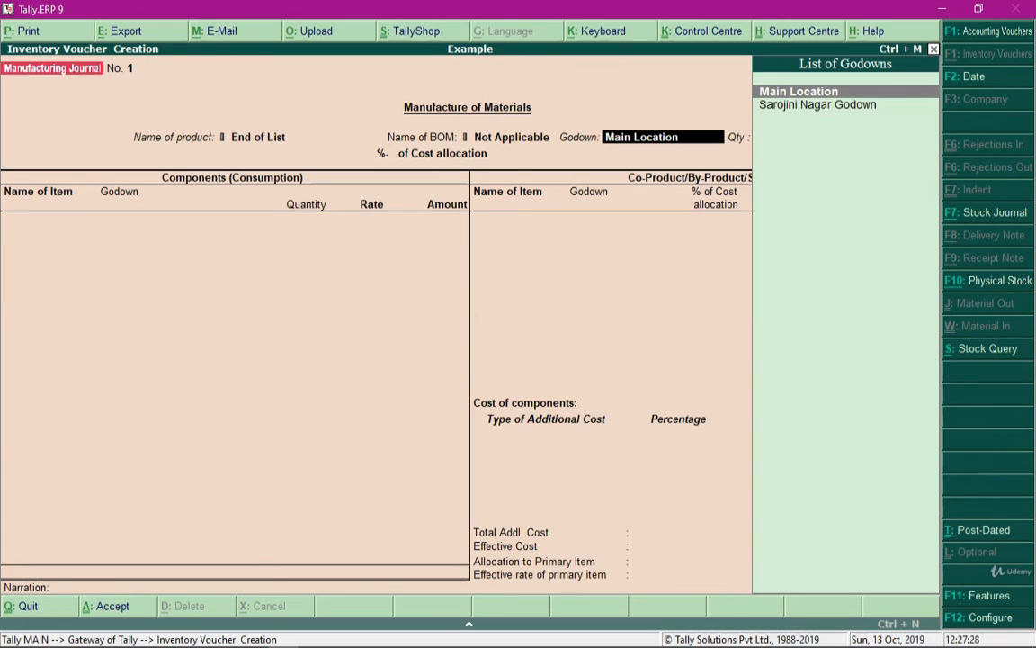
key("BackSpace")
Quit the manufacturing journal voucher and open a Purchase voucher in accounting voucher creation
key("Escape")
key("Escape")
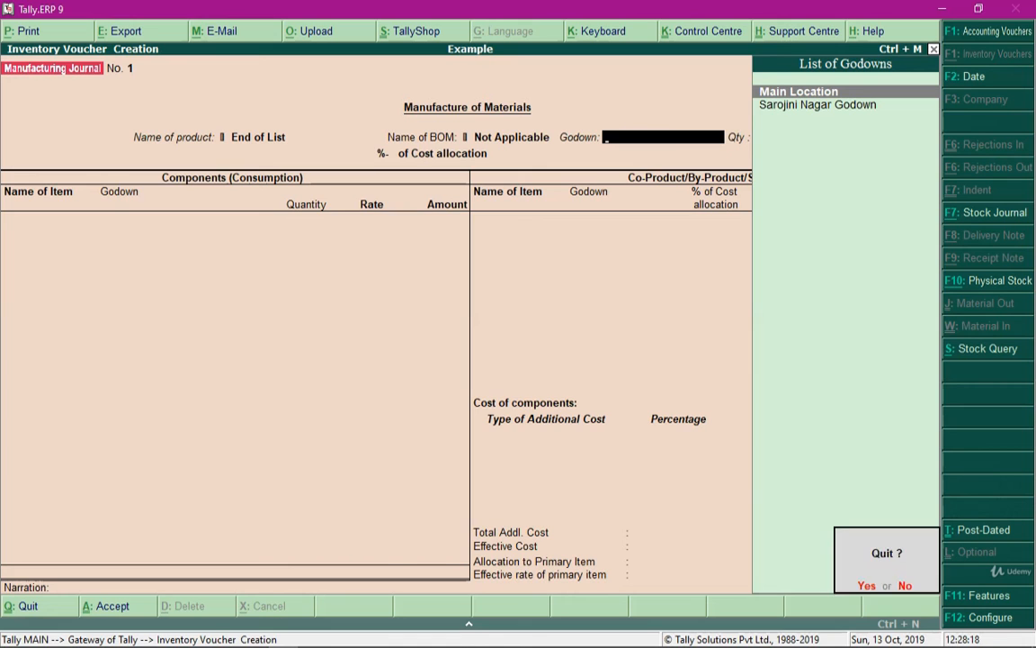
key("y")
key("Up")
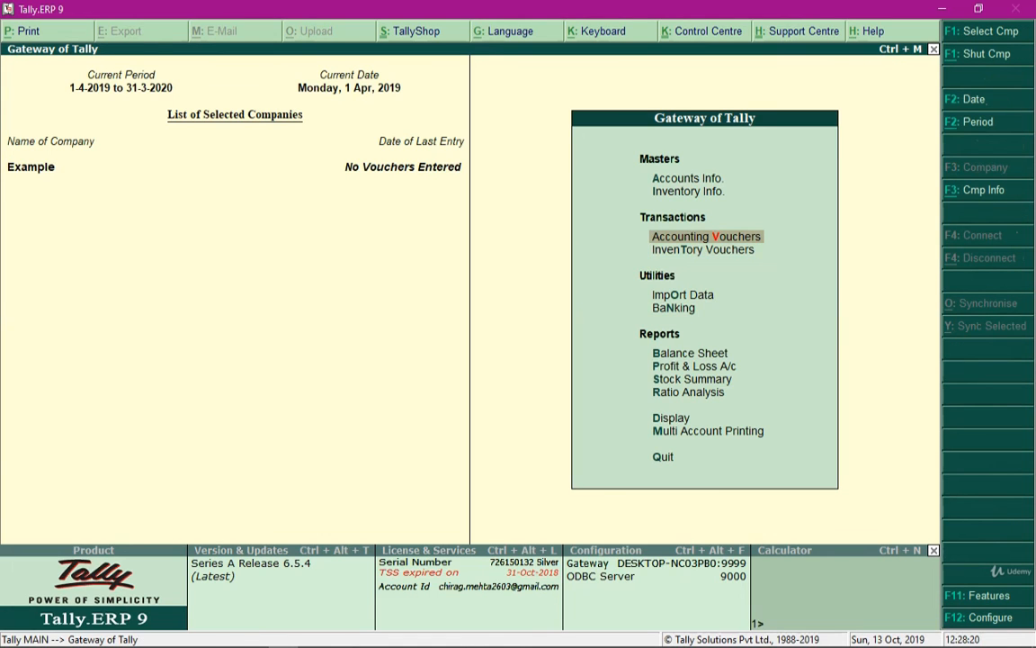
key("Return")
key("F9")
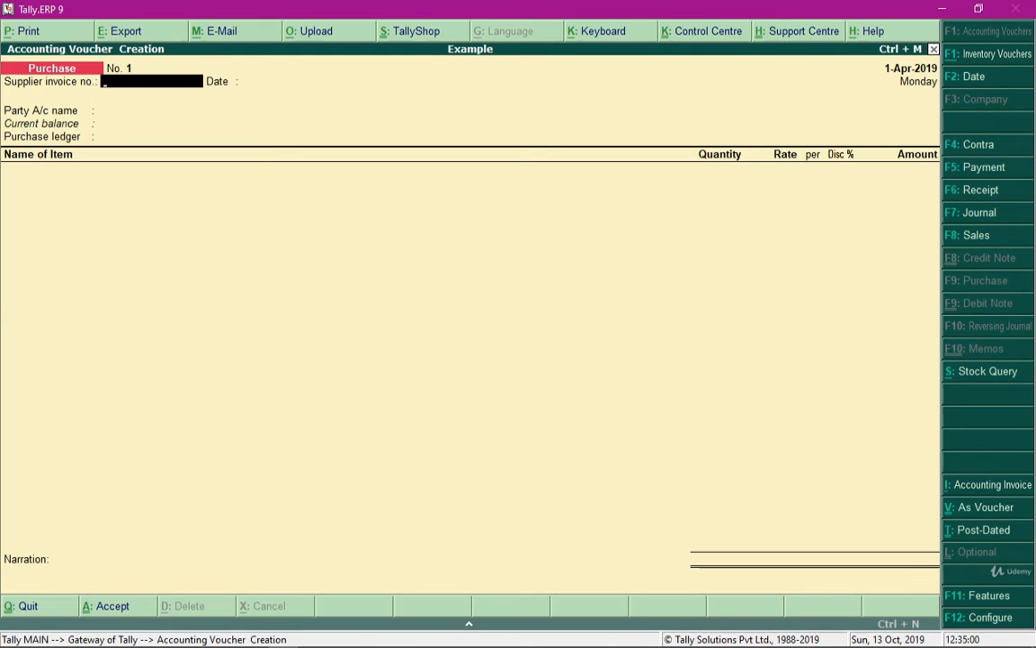
Enter supplier invoice number 233 dated 1-Apr-2019, with Raghu Traders as the party and Purchase A/c as the purchase ledger
type("233")
key("Return")
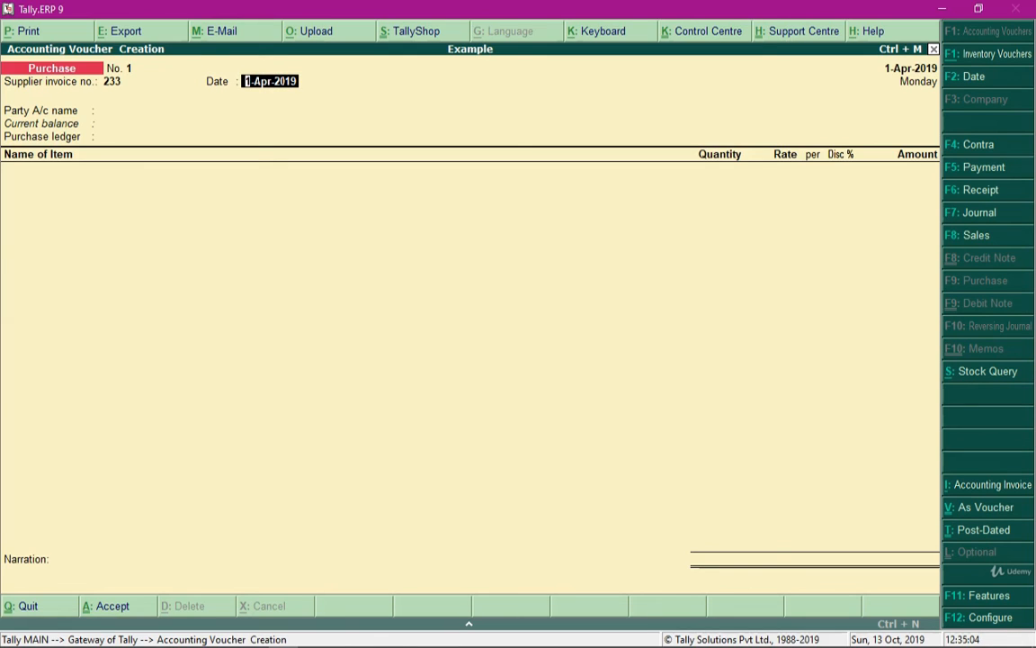
key("Return")
key("Down")
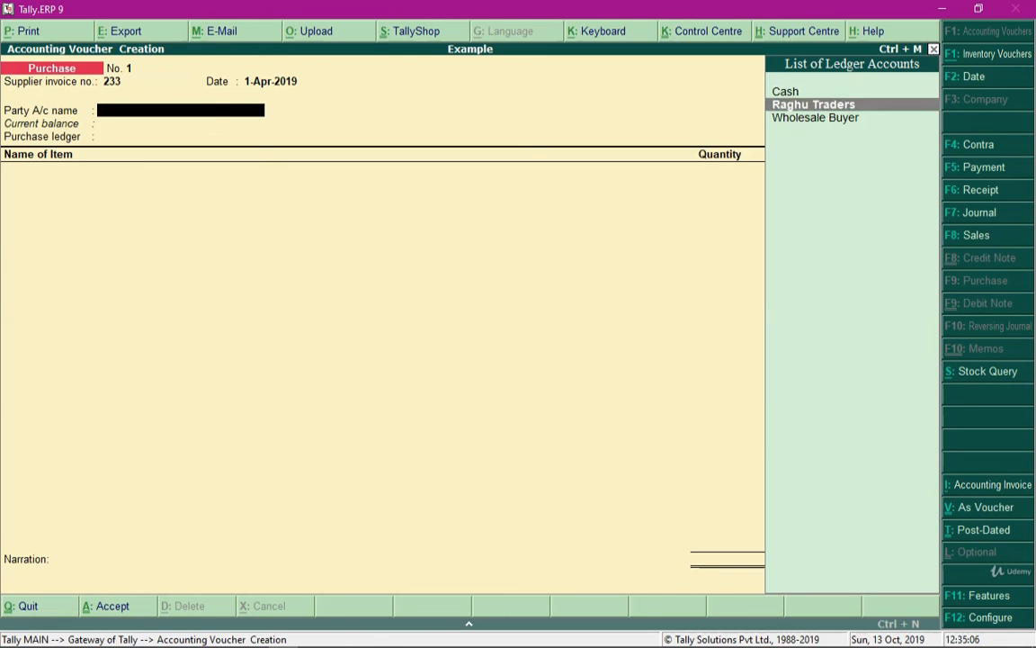
key("Return")
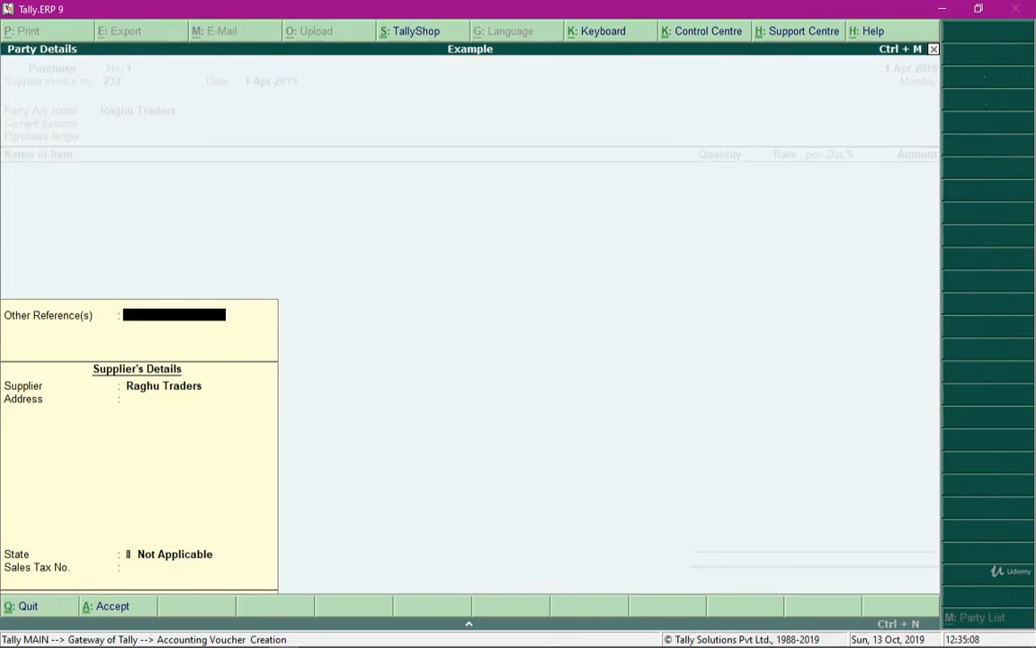
key("ctrl+a")
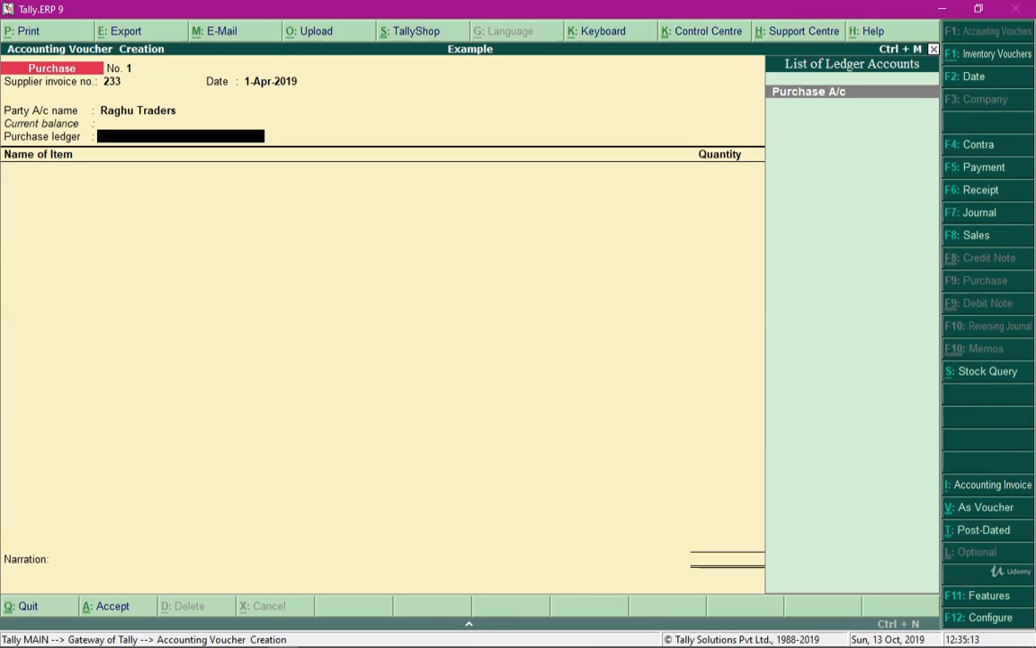
key("Return")
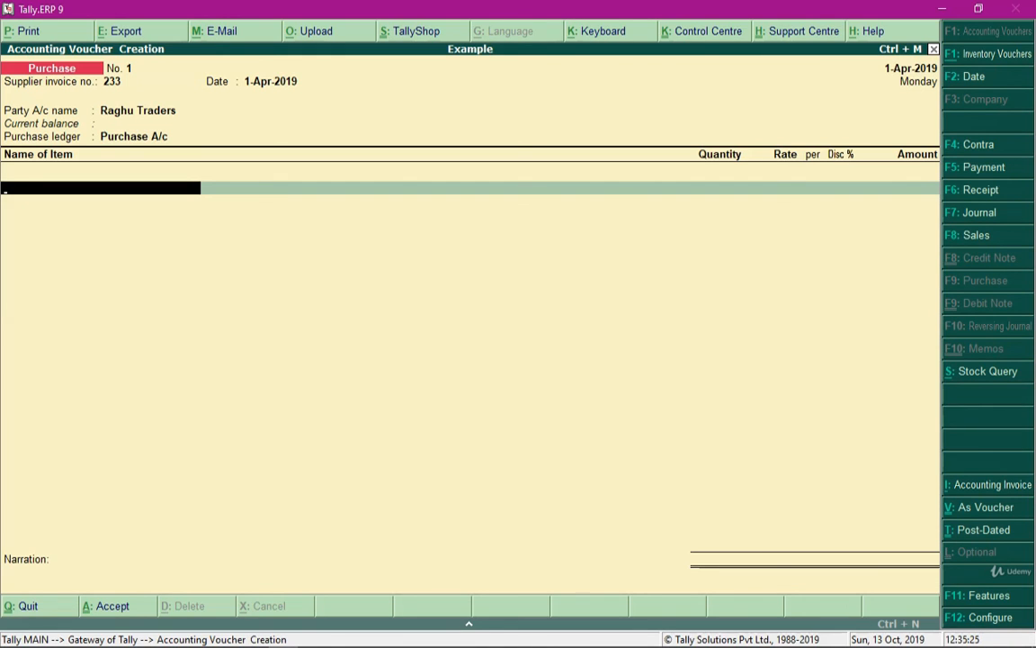
Add the stock item Monitor to the purchase and allocate it to Sarojini Nagar Godown
type("Moni")
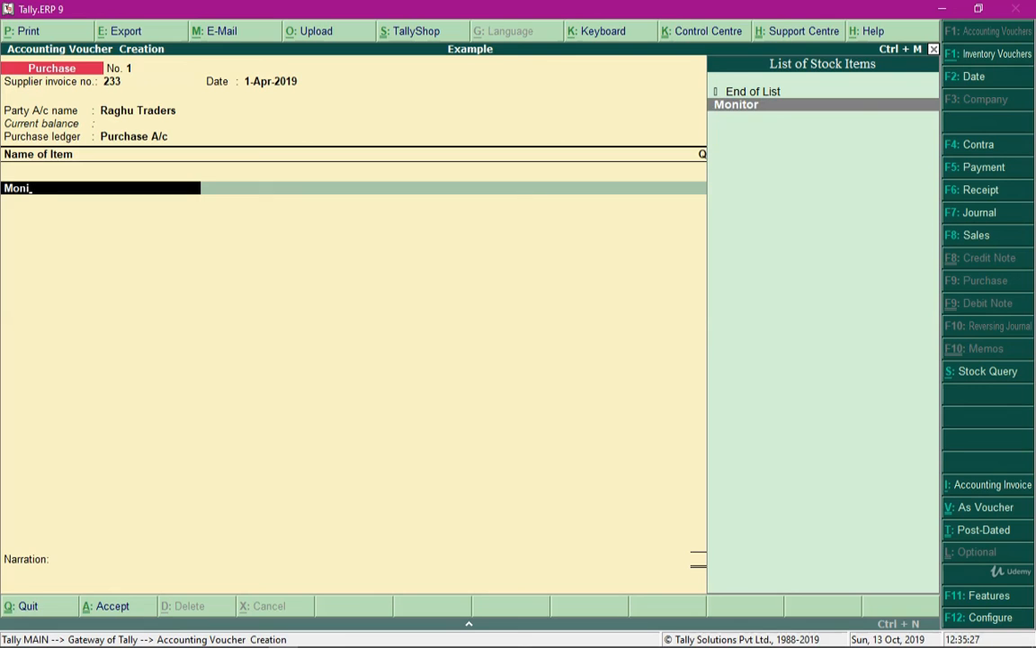
key("Return")
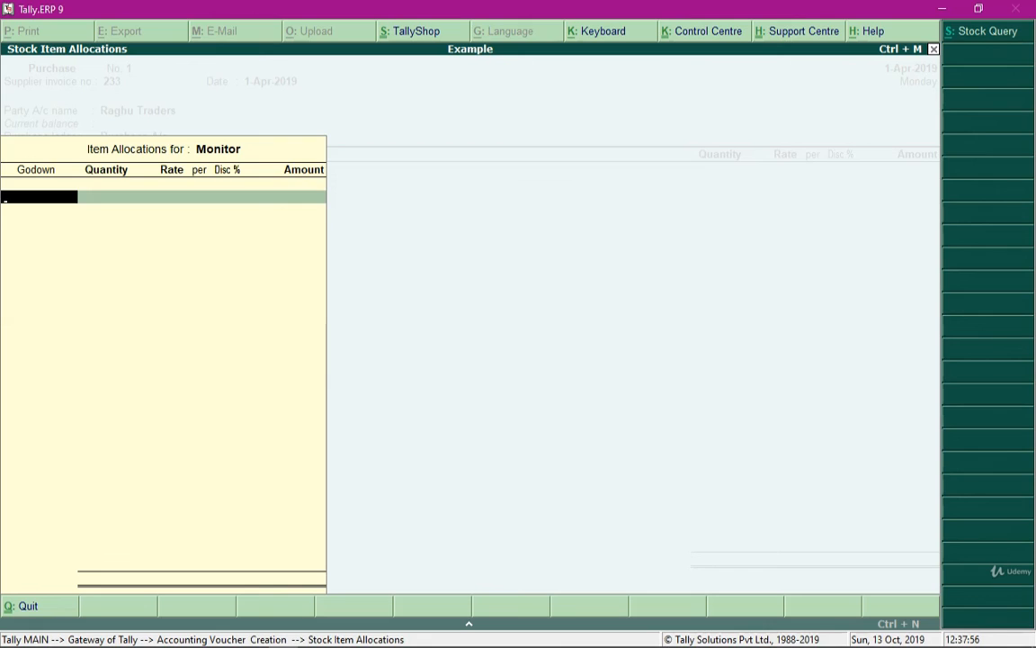
key("space")
key("Down")
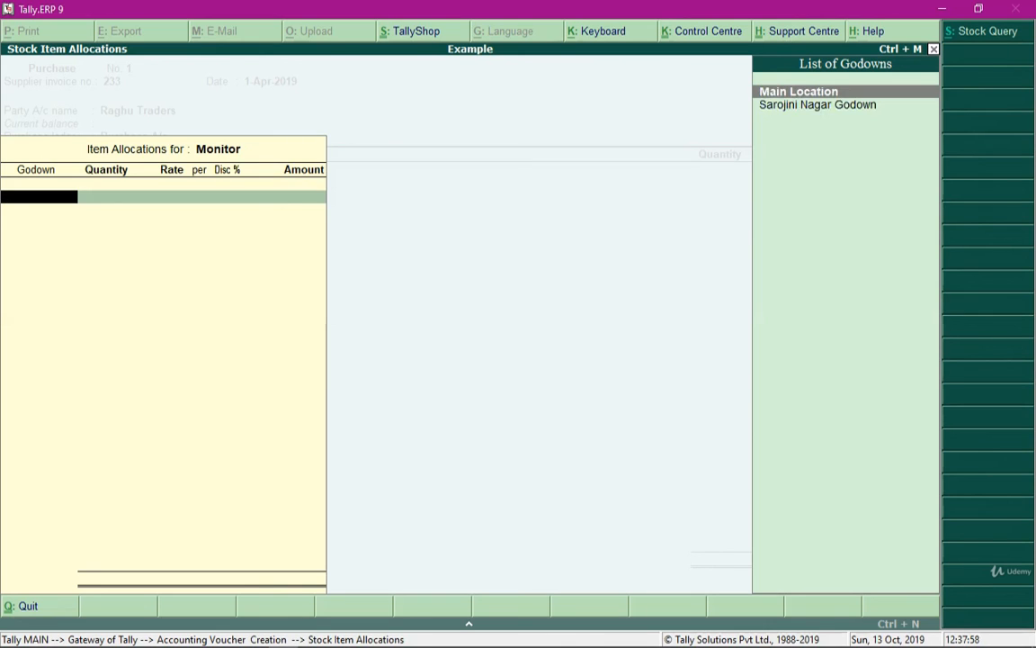
key("Down")
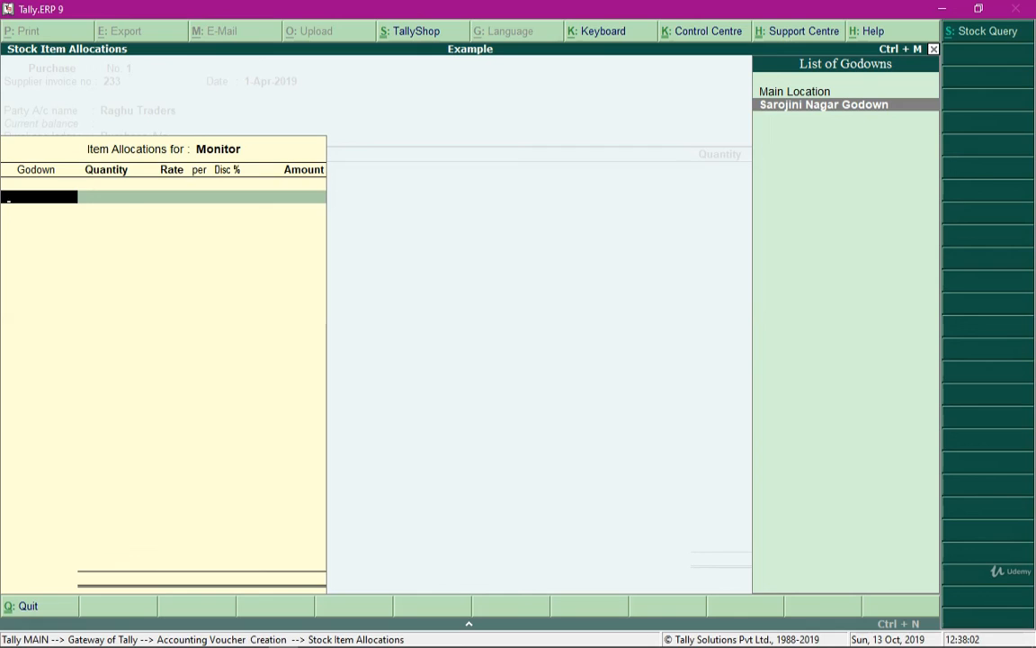
key("Return")
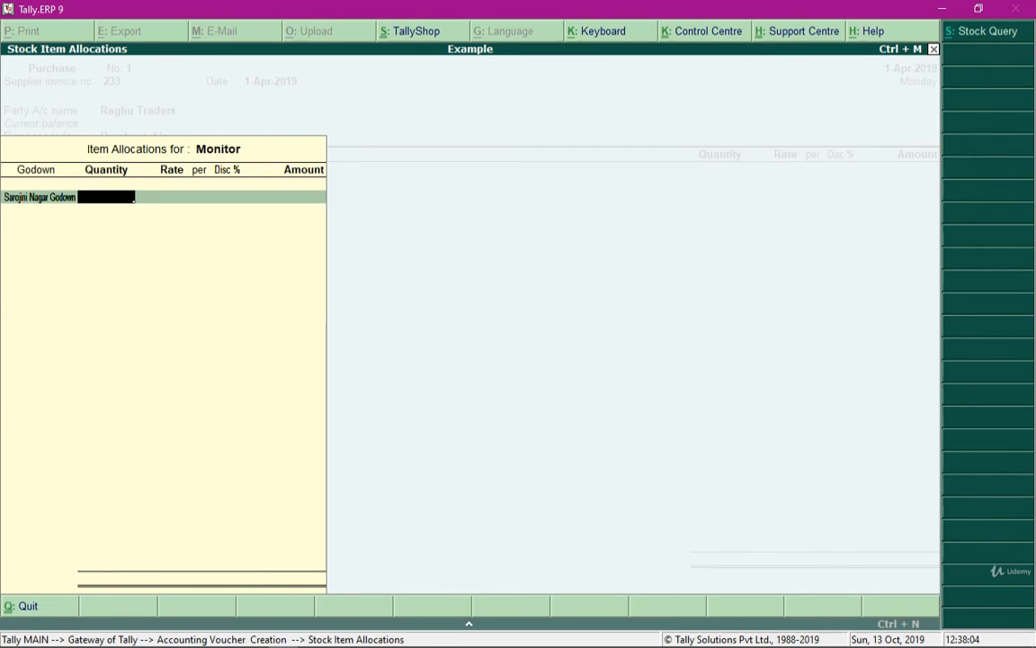
Set the Monitor allocation in Sarojini Nagar Godown to 100 units at a rate of 15,000 per unit
type("100")
key("Return")
type("15000")
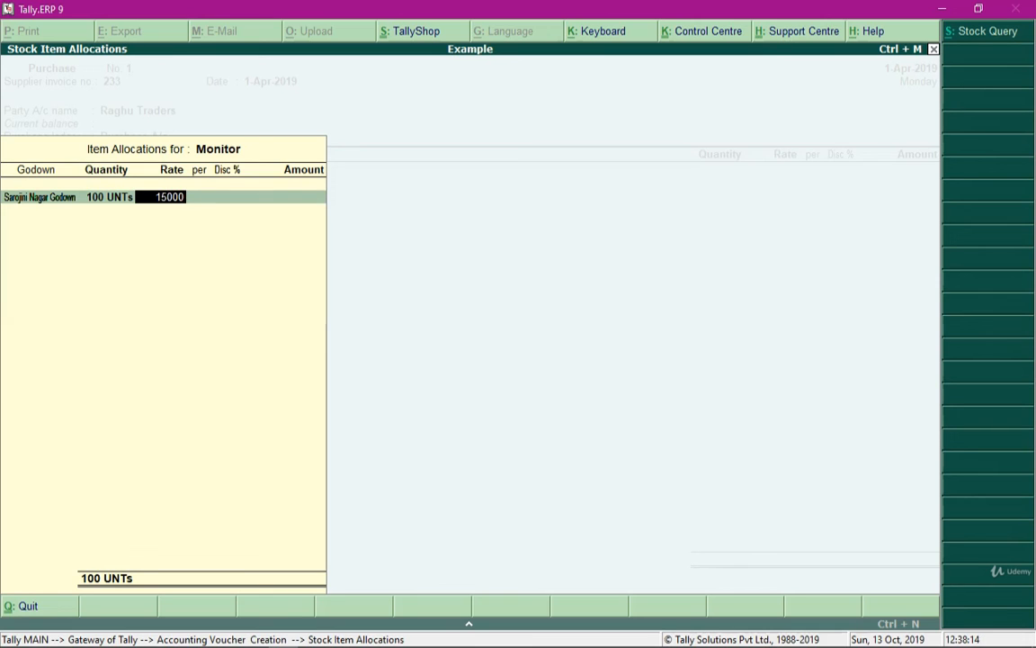
key("Return")
key("Return")
key("Return")
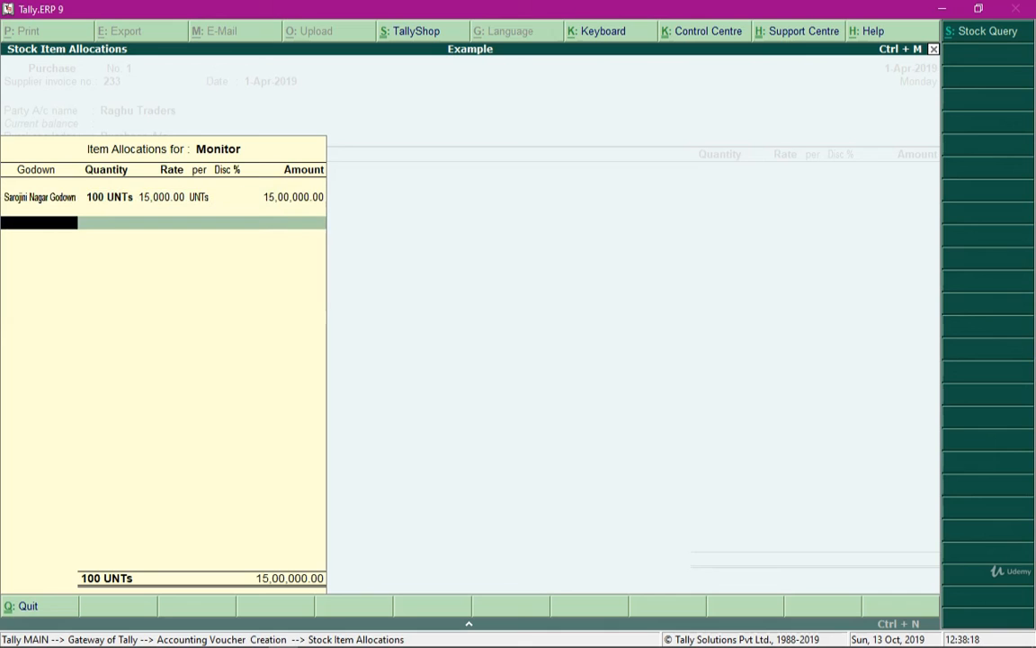
Add a second Monitor allocation of 20 units at 15,000 each in Main Location
key("Down")
key("Up")
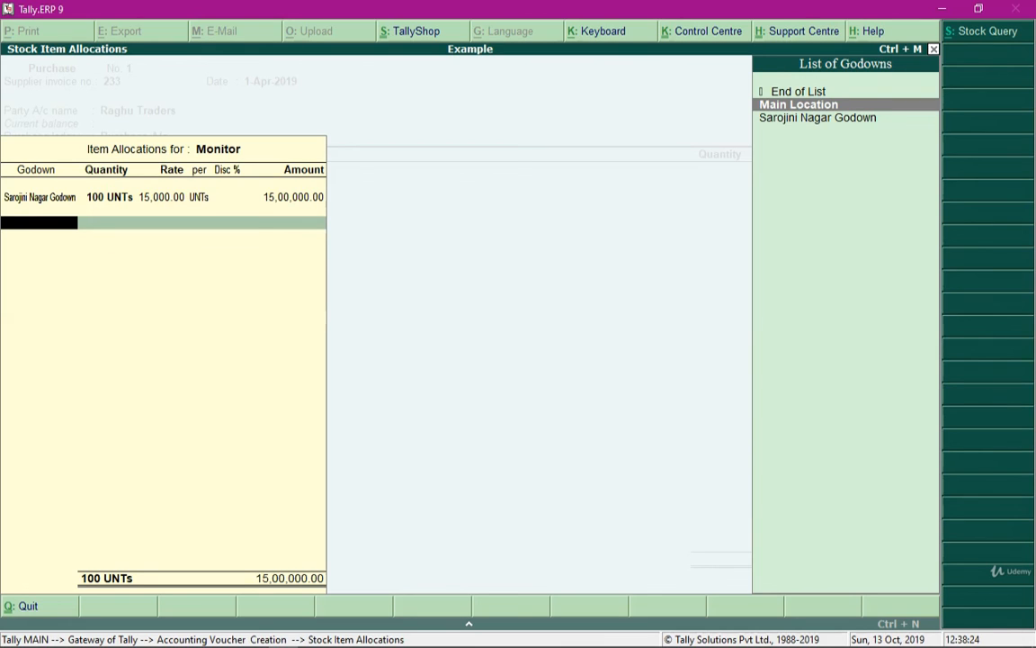
key("Return")
type("20")
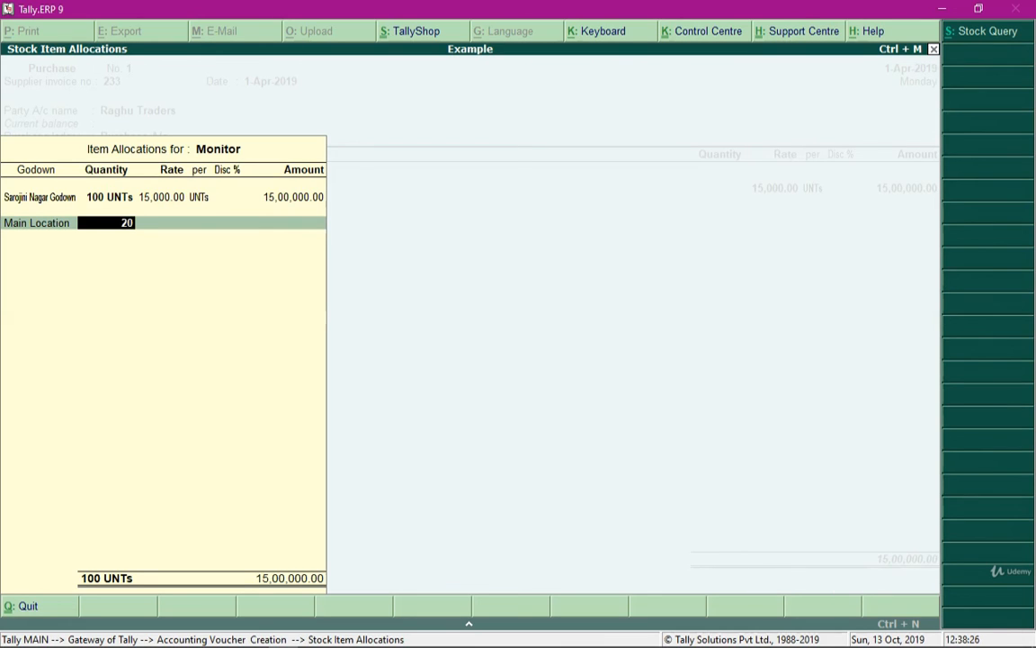
key("Return")
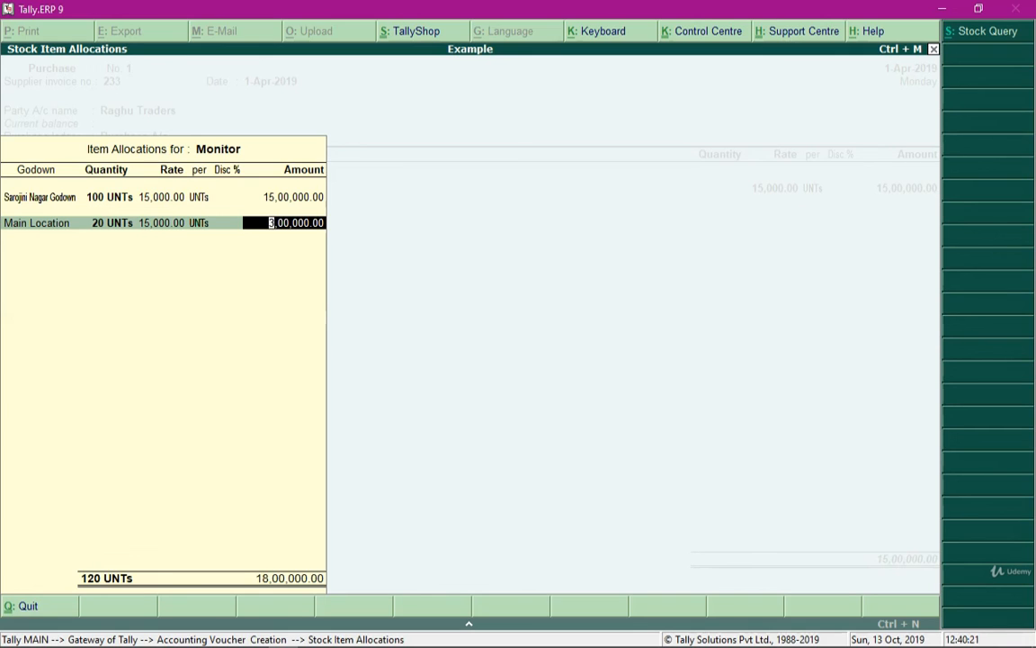
Review the Main Location allocation line for Monitor and delete it
key("BackSpace")
key("BackSpace")
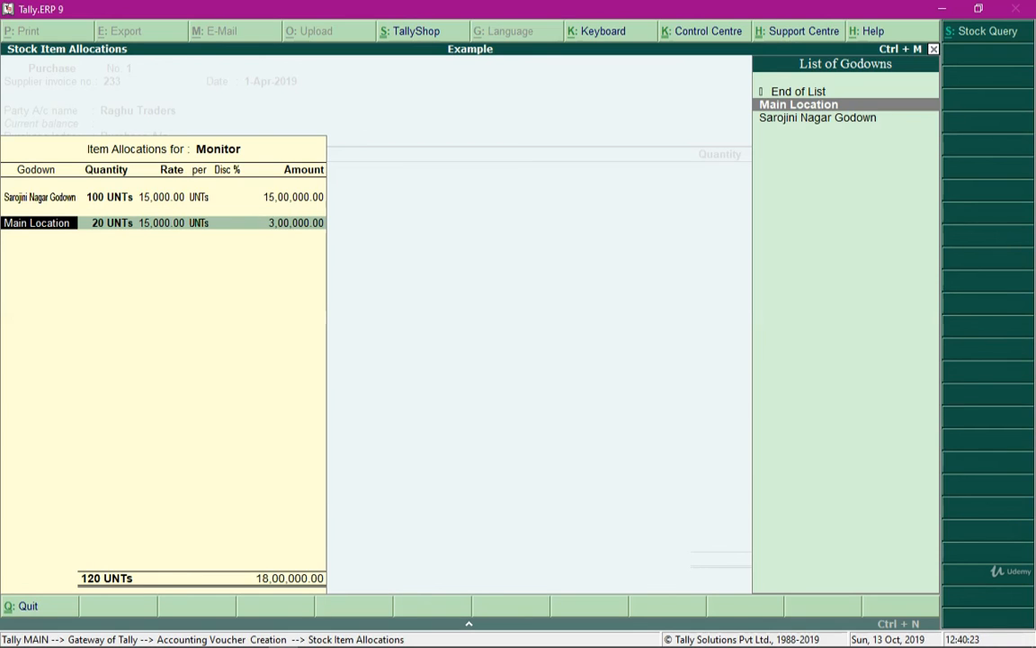
key("BackSpace")
key("Return")
key("Return")
key("Return")
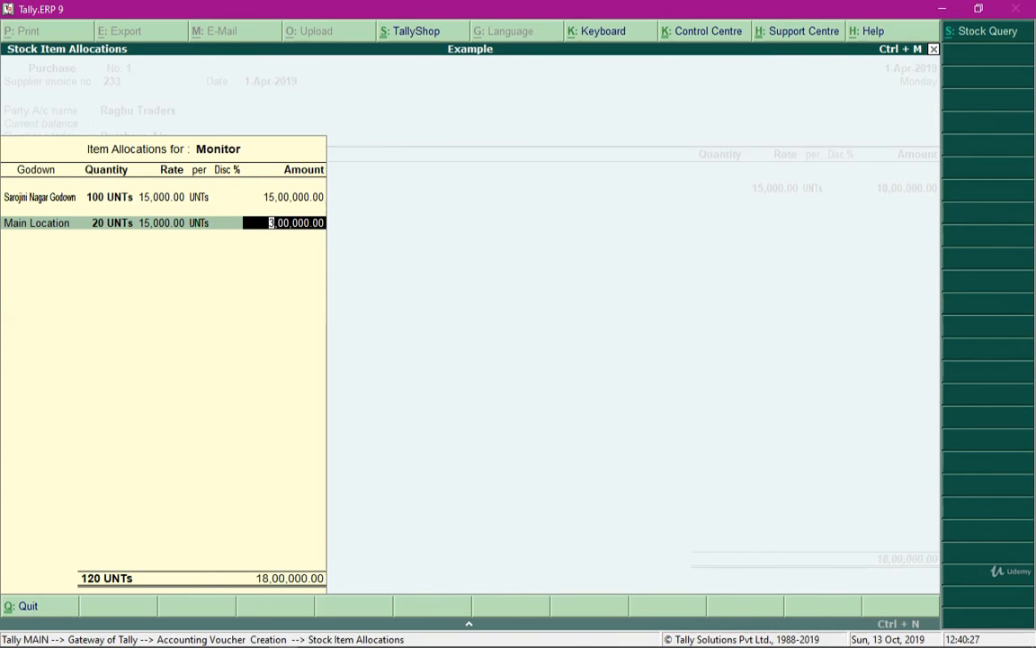
key("BackSpace")
key("BackSpace")
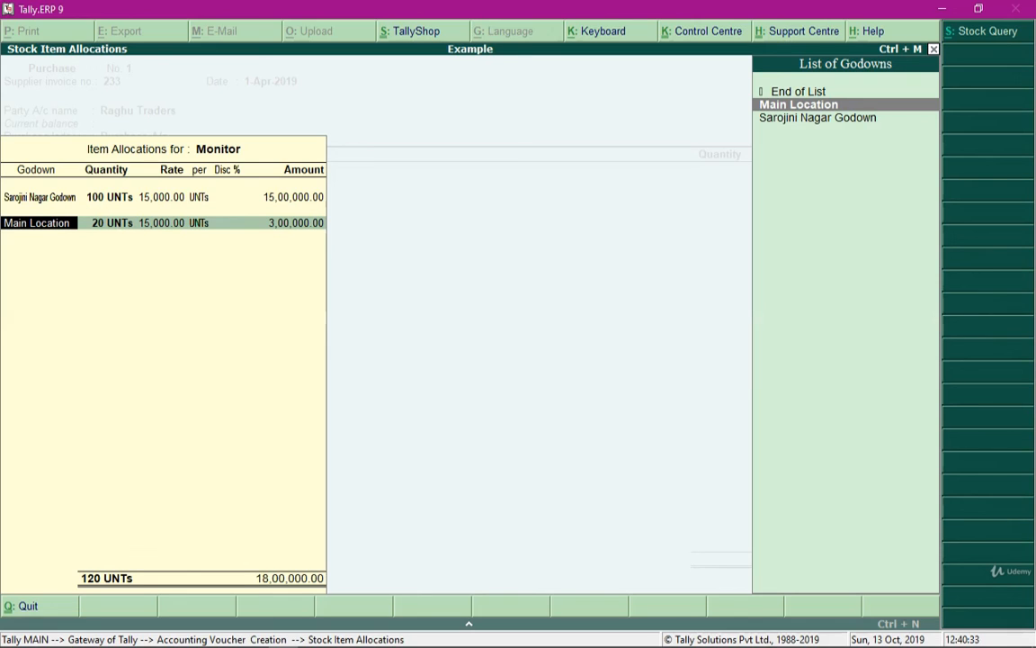
key("ctrl+d")
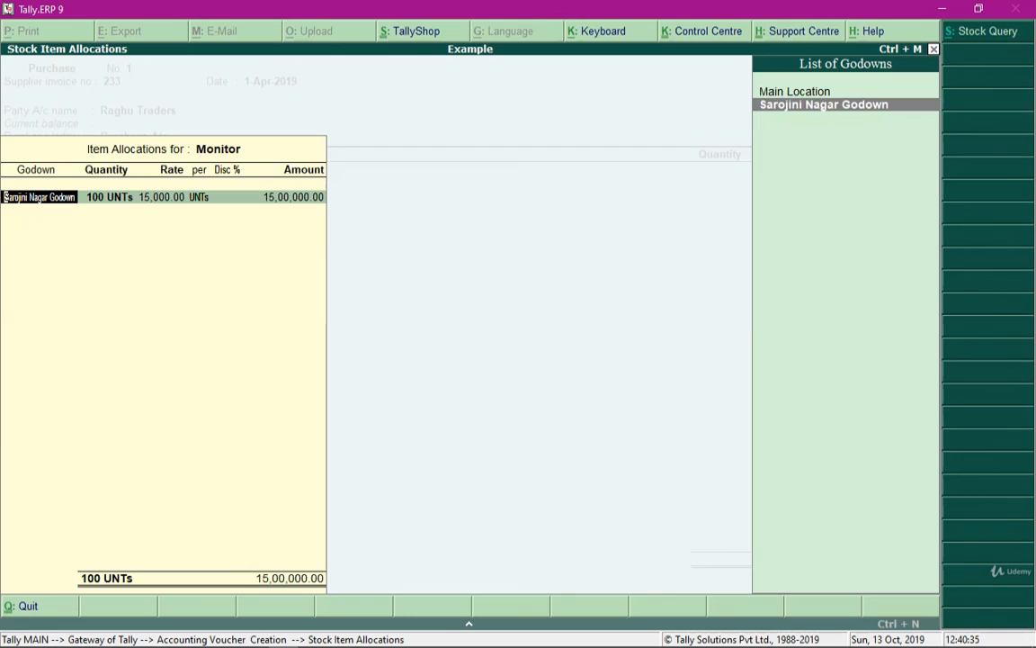
Accept the Monitor allocation in Sarojini Nagar Godown and return to the purchase voucher for the next item
key("Return")
key("Return")
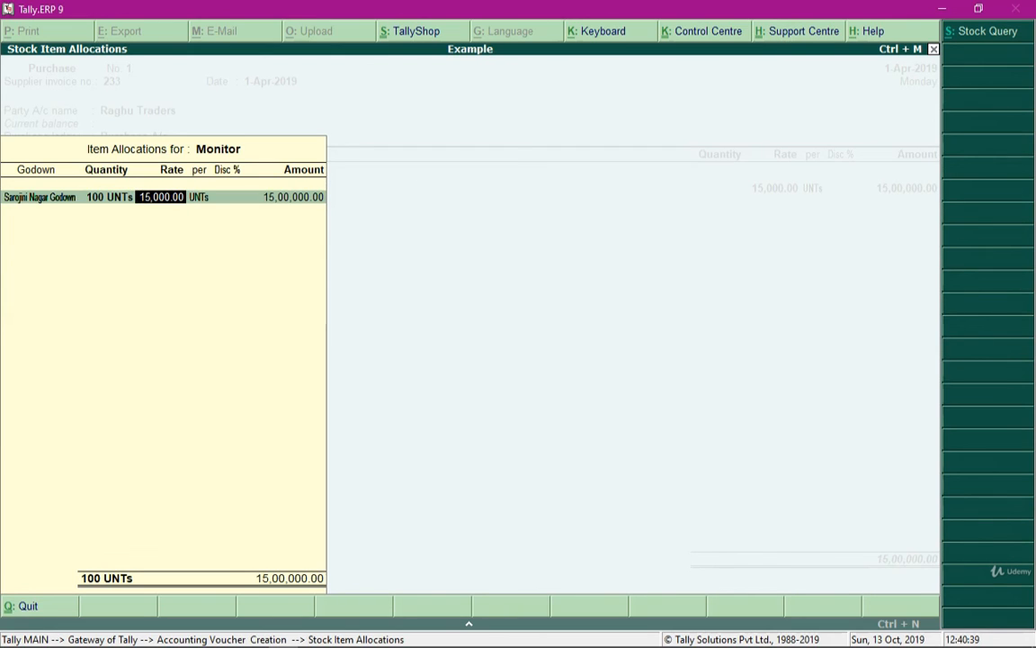
key("Return")
key("Return")
key("Return")
key("Return")
key("Return")
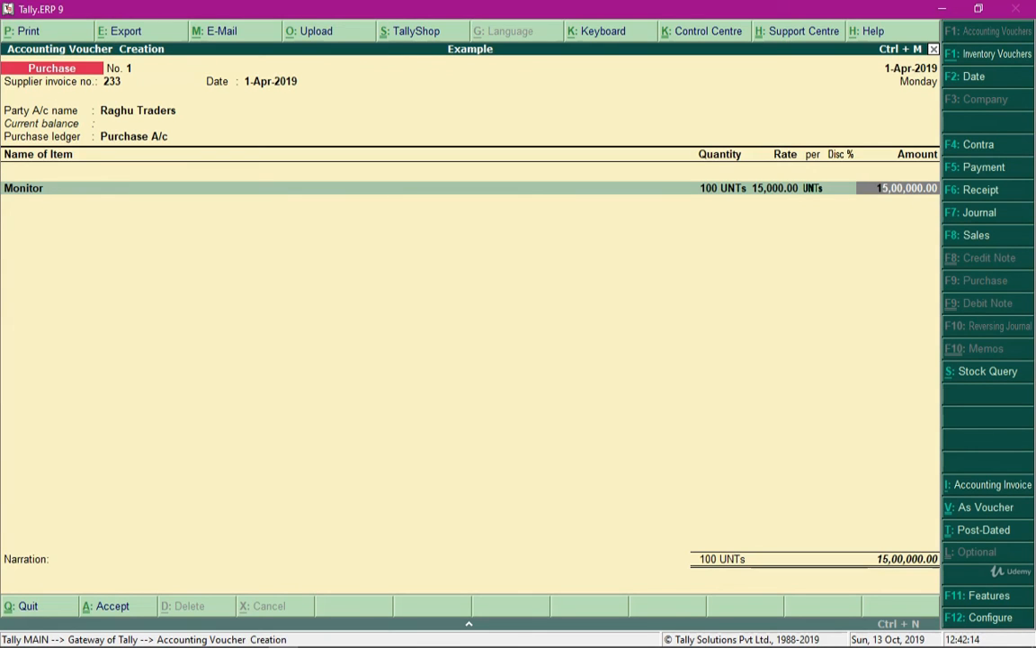
key("Return")
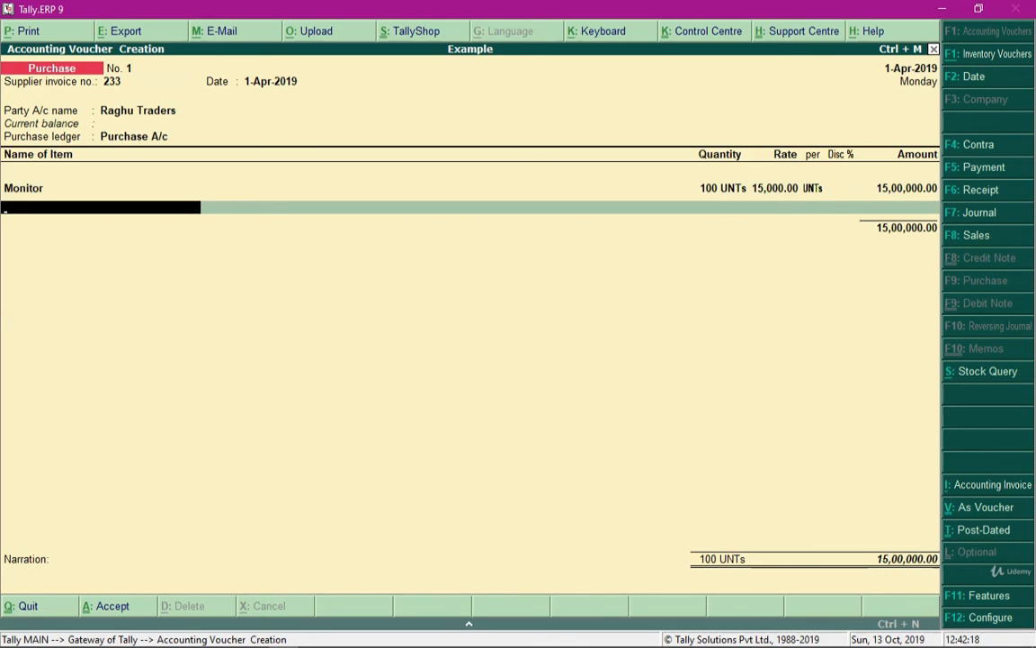
Add the stock item CPU to the purchase with 100 units at a rate of 25,000
type("Cpu")
key("Return")
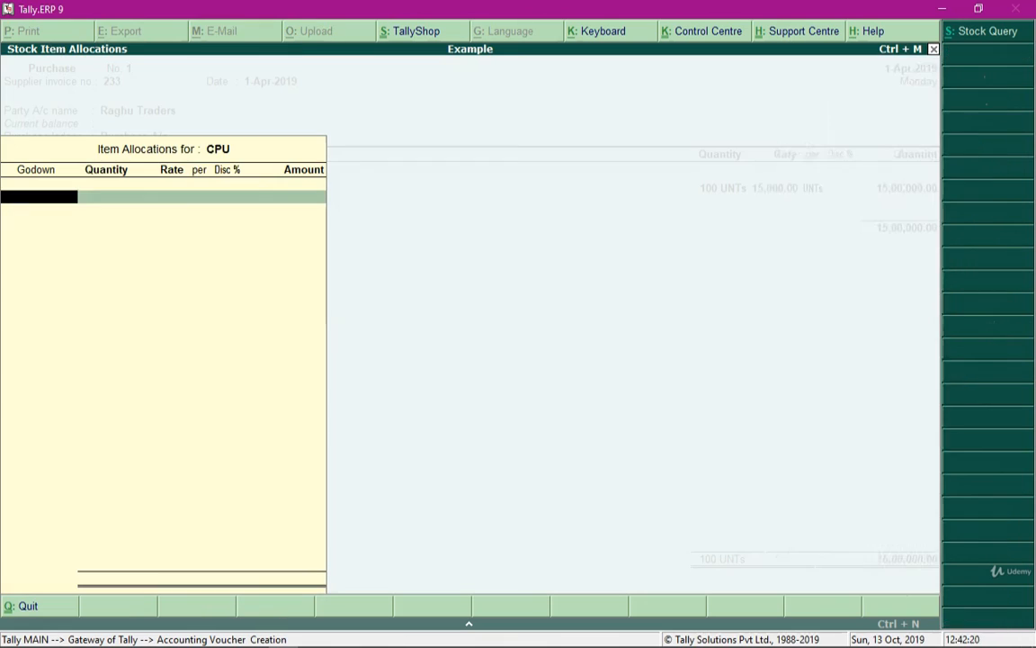
key("Return")
type("100")
key("Return")
type("25,000")
key("Return")
key("Return")
key("Return")
key("Return")
Add the stock item Keyboard to the purchase with 100 units at a rate of 3,500
type("key")
key("Return")
key("Return")
type("100")
key("Return")
type("3500")
key("Return")
key("Return")
key("Return")
key("Return")
Add the stock item Mouse to the purchase with 100 units at a rate of 500
type("mou")
key("Return")
key("Return")
type("100")
key("Return")
type("500")
key("Return")
key("Return")
key("Return")
key("Return")
Add the stock item Speaker to the purchase with 200 units at a rate of 1,500
type("spe")
key("Return")
key("Return")
type("200")
key("Return")
type("1500")
key("Return")
key("Return")
key("Return")
key("Return")
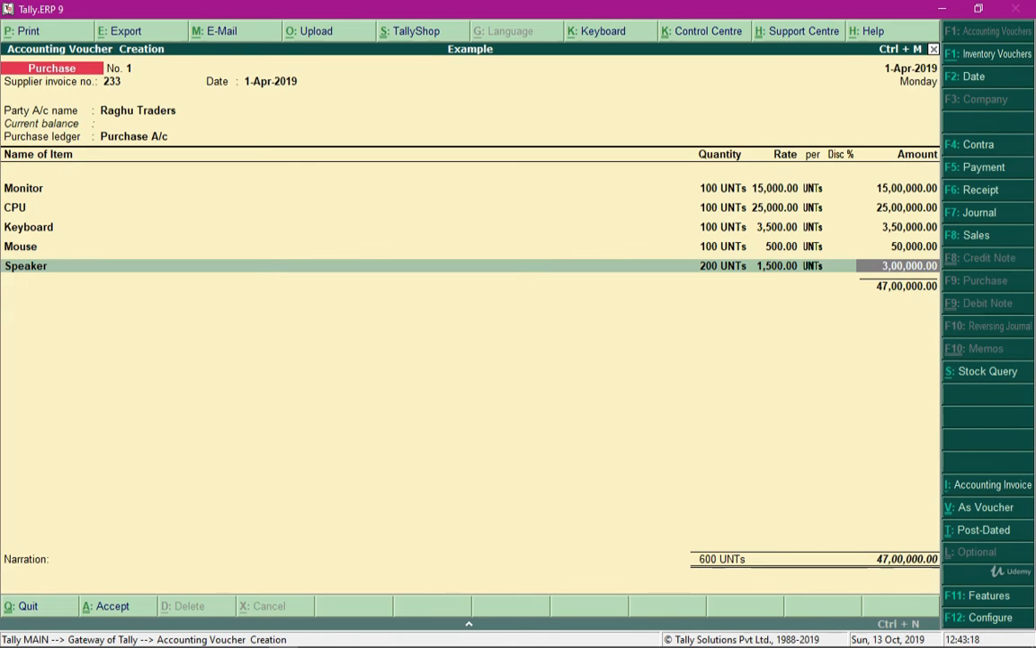